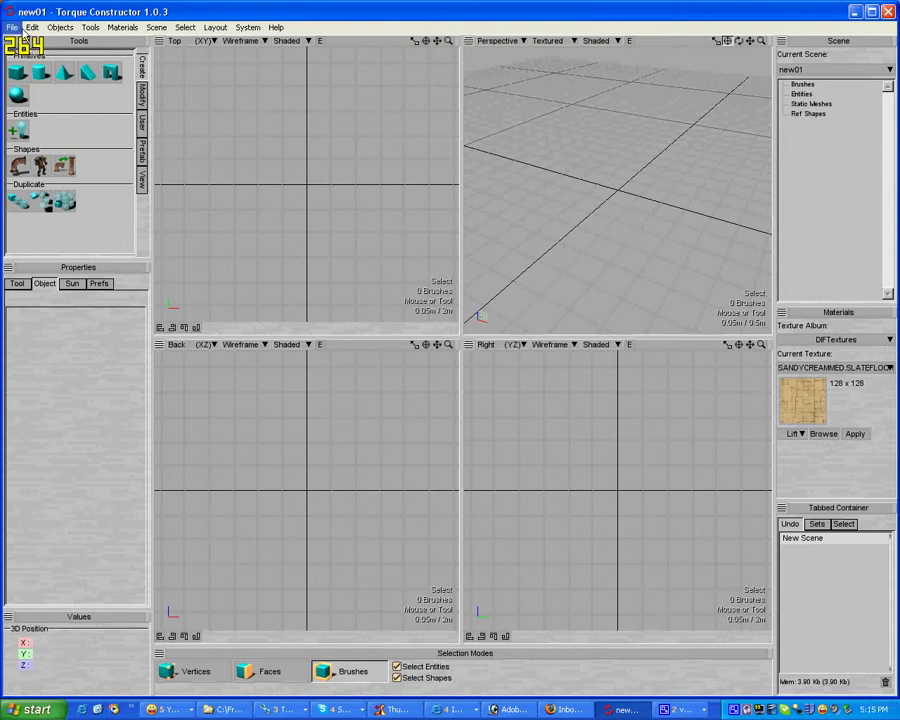
Import c_Adam_g.dts from the Adam_Player folder as a reference shape.
click(11, 28)
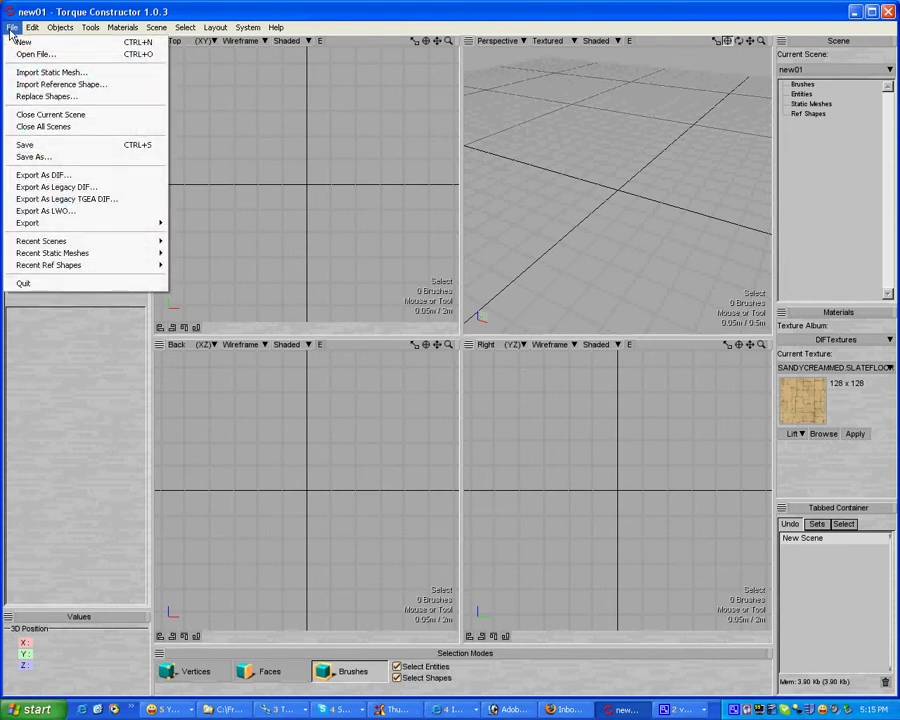
click(73, 90)
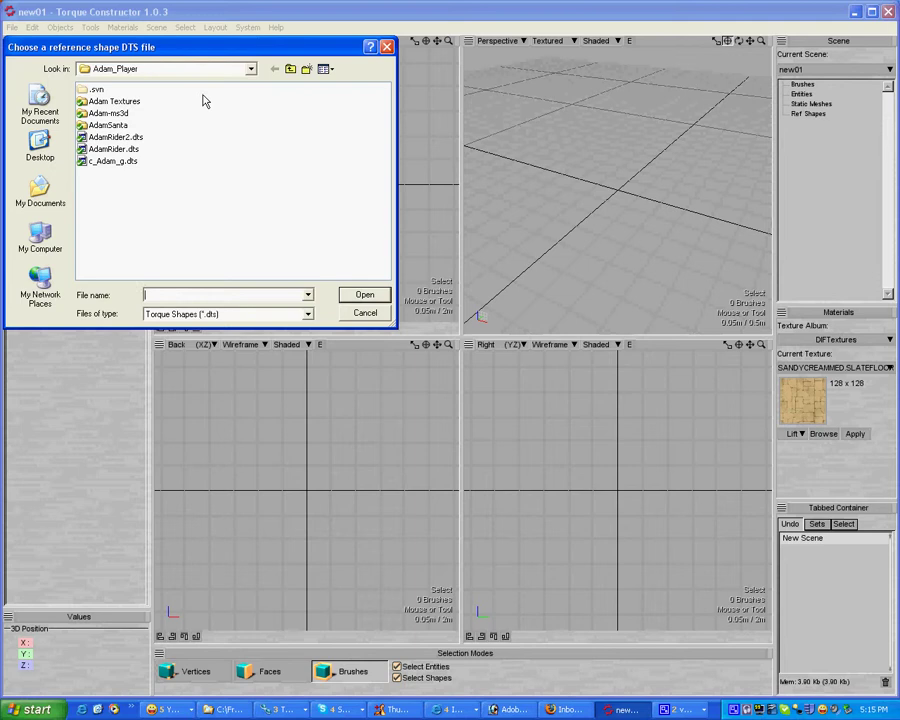
click(127, 162)
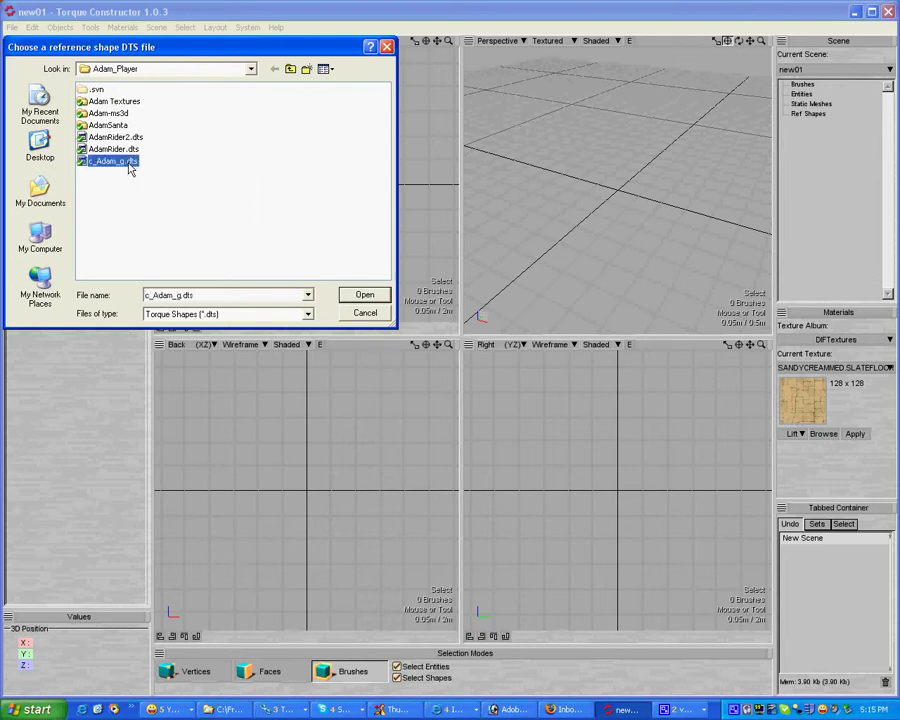
click(365, 298)
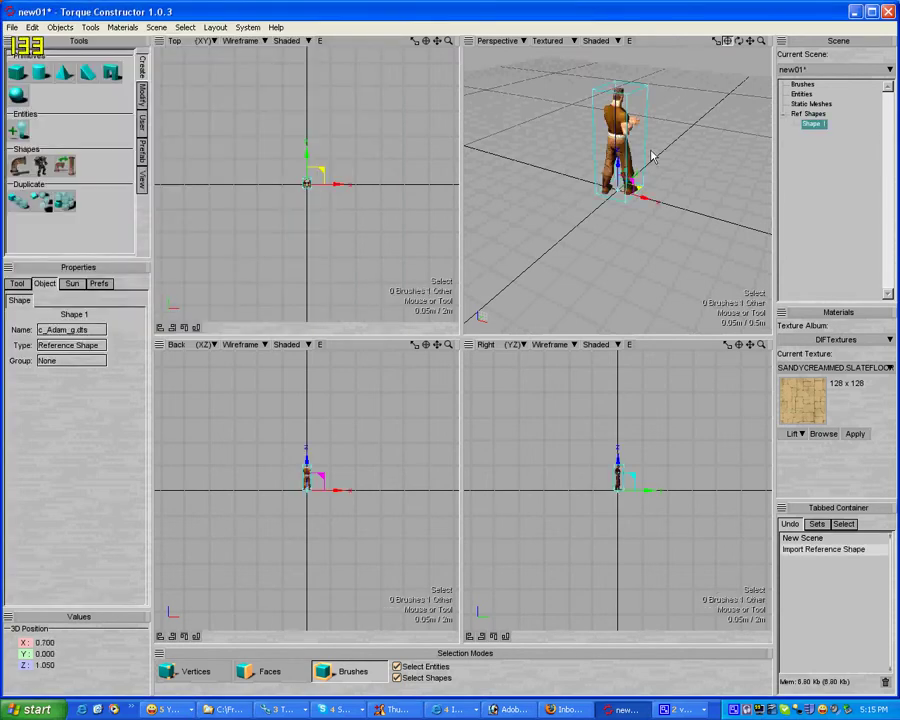
click(665, 202)
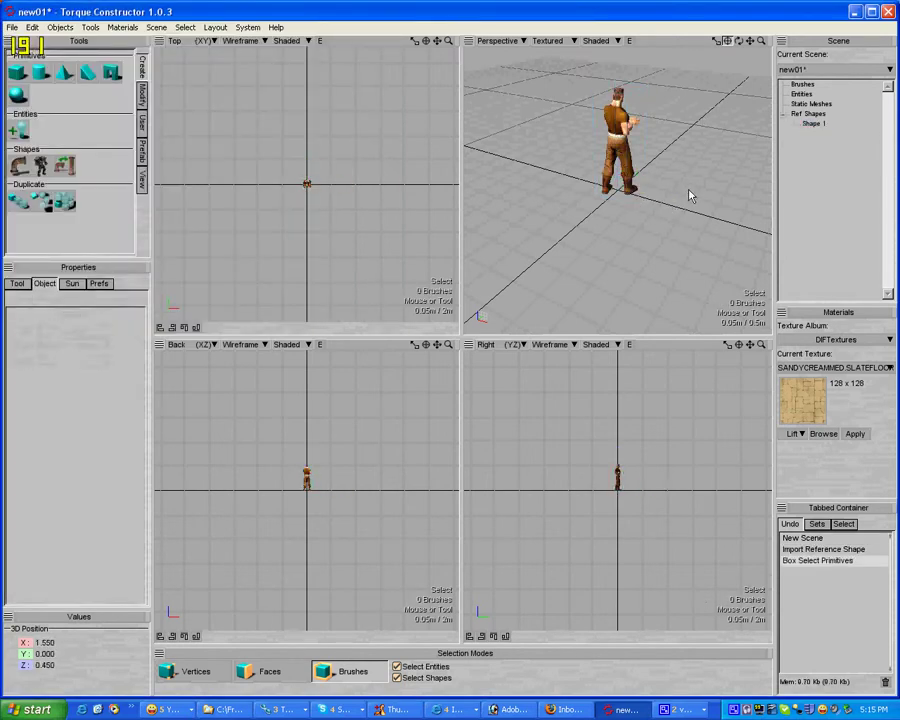
click(633, 175)
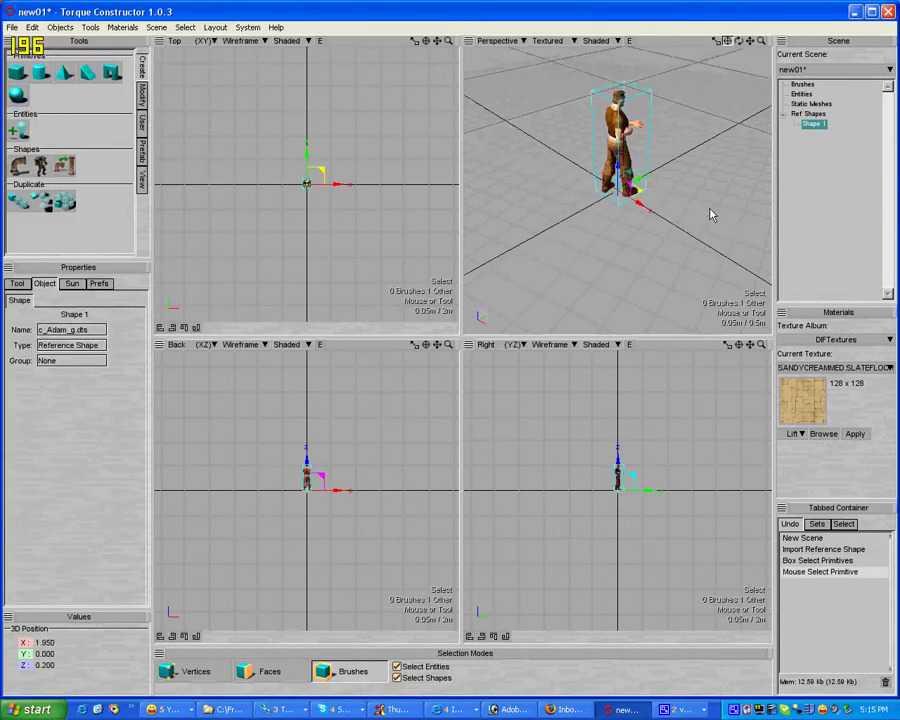
middle_drag(711, 209, 710, 209)
middle_drag(577, 162, 657, 129)
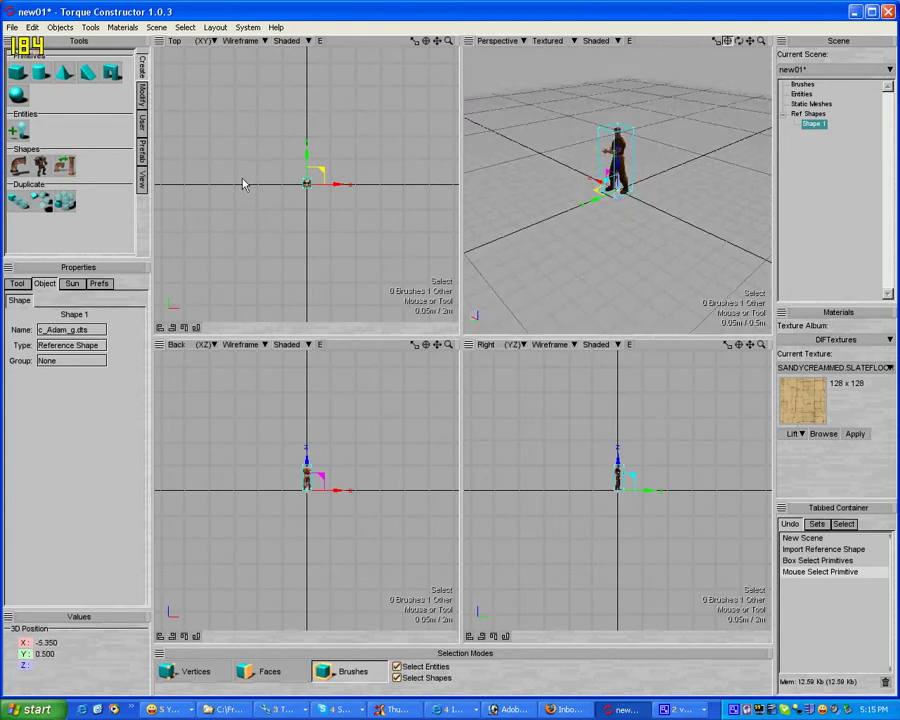
Build a cube brush about 6.05 by 8.1 m and 6.05 m high, with one long side along the Y axis by the character.
click(18, 76)
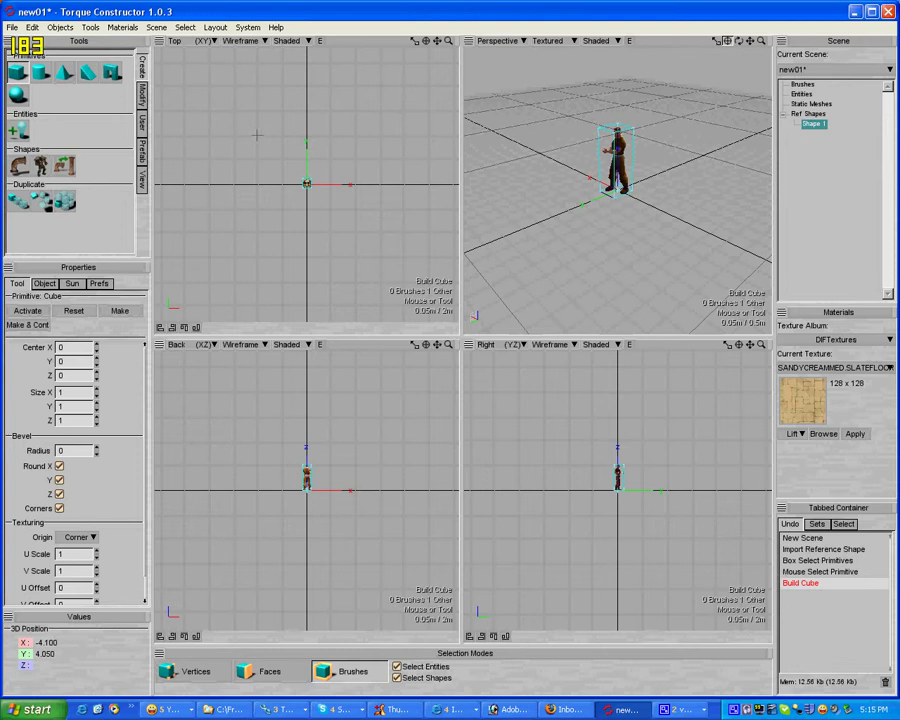
drag(232, 134, 306, 234)
key(Return)
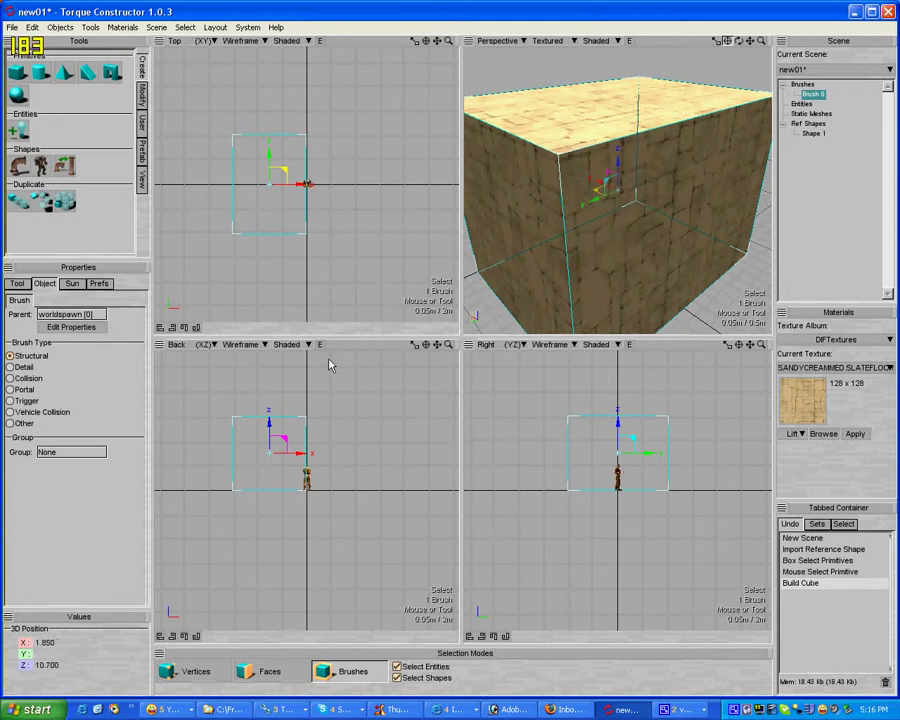
Lower the cube's top face to make a thin floor slab, and move the slab down until its top meets ground level.
click(196, 677)
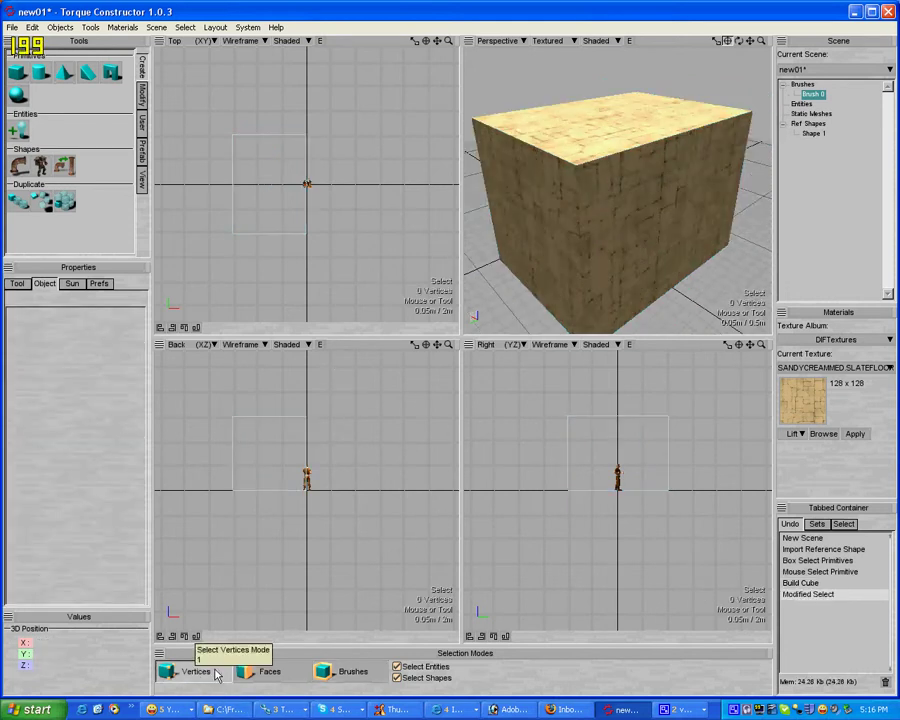
click(255, 672)
click(624, 141)
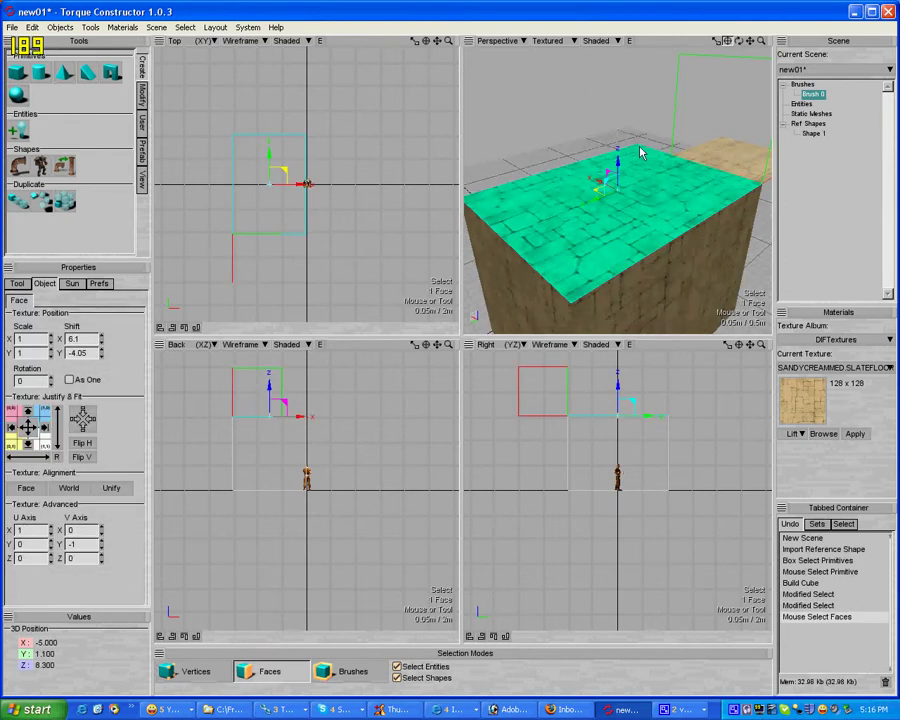
drag(617, 185, 627, 138)
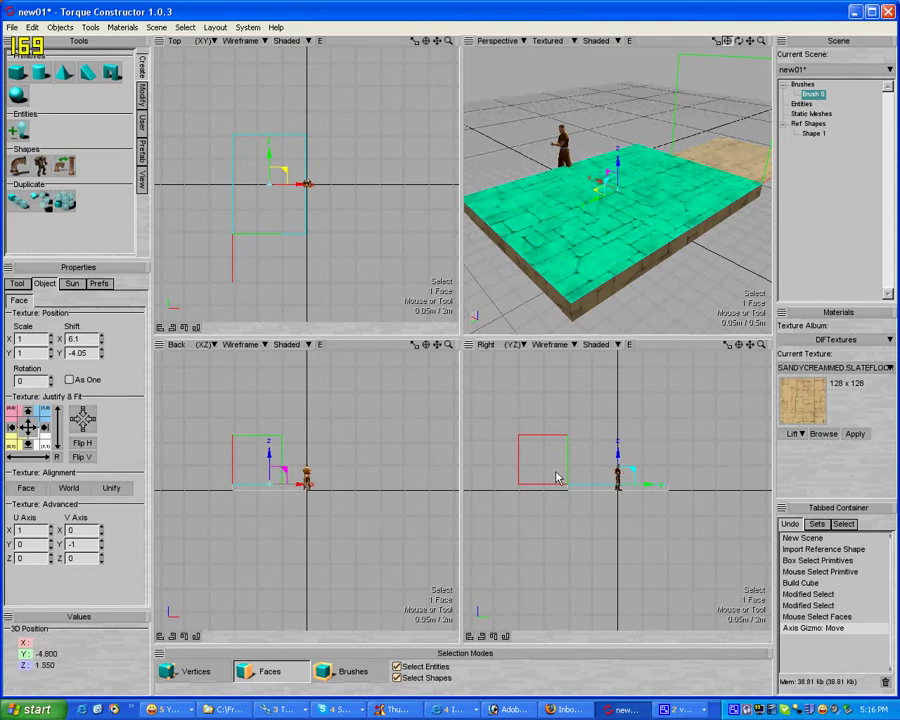
click(375, 672)
drag(266, 478, 270, 470)
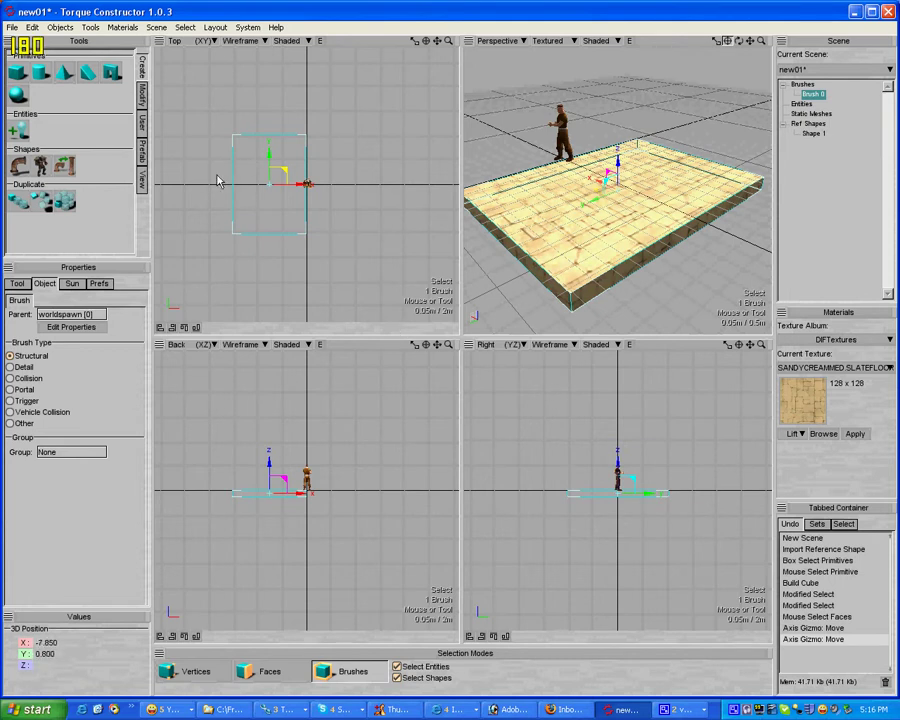
Build a cube brush about 0.2 m wide, 8.05 m long and 0.2 m high along the floor's edge beside the character.
click(16, 78)
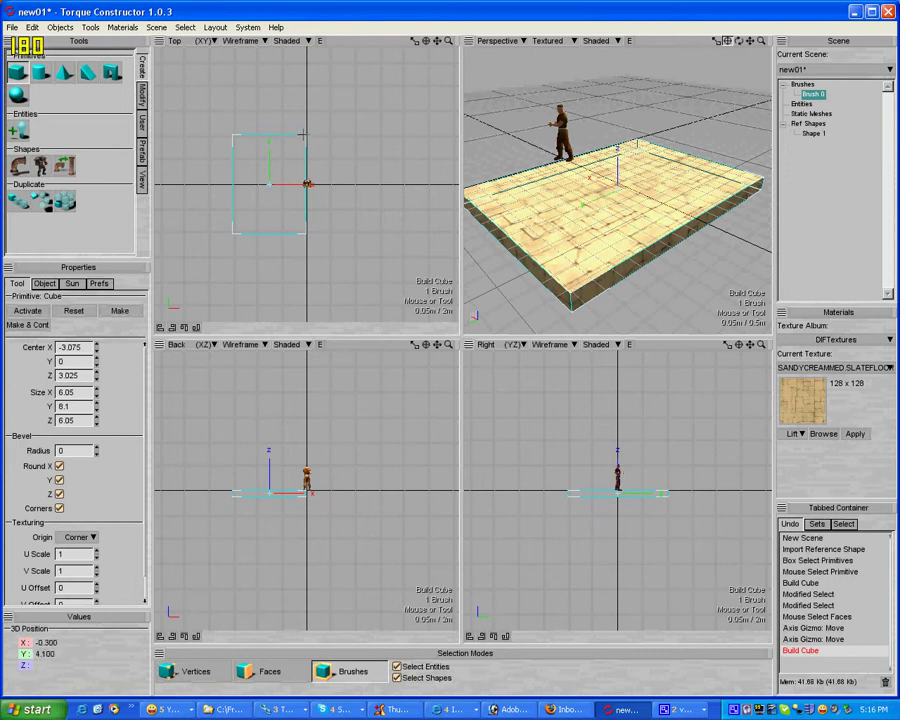
scroll(302, 133, up, 2)
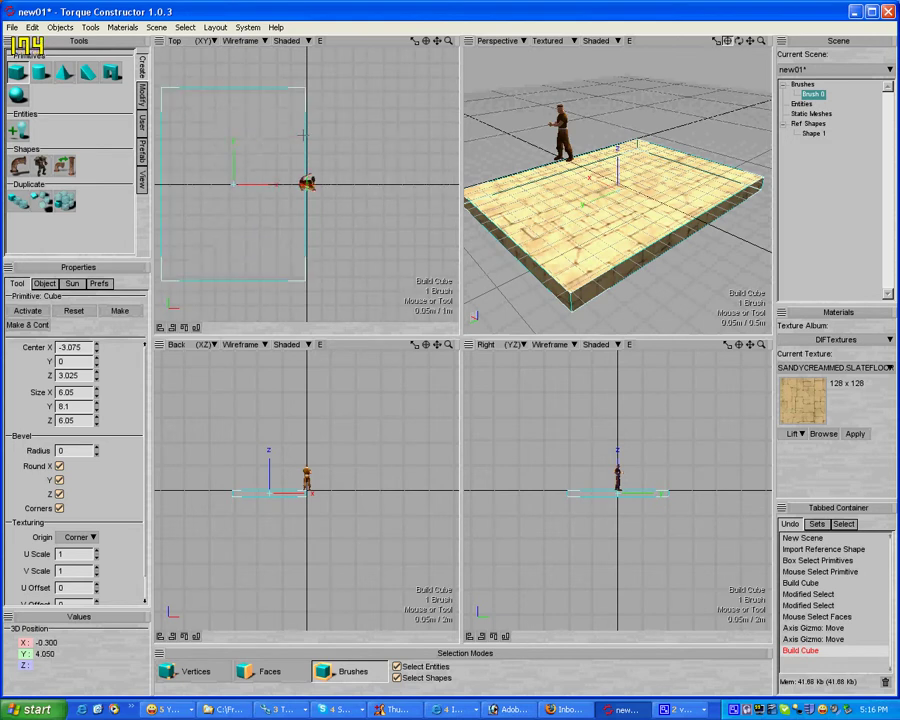
scroll(302, 133, up, 1)
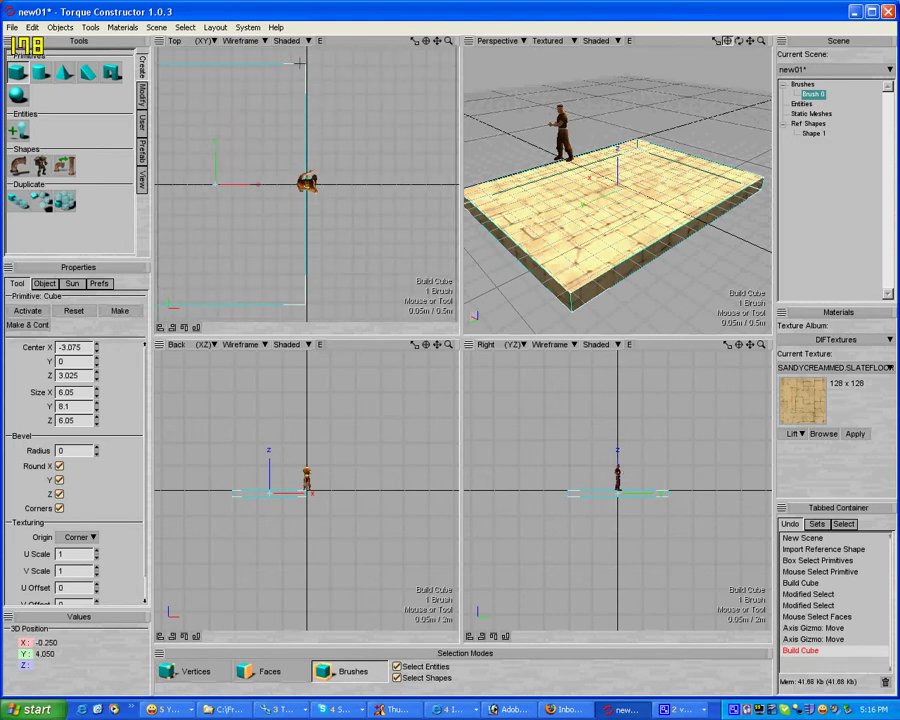
drag(300, 63, 302, 303)
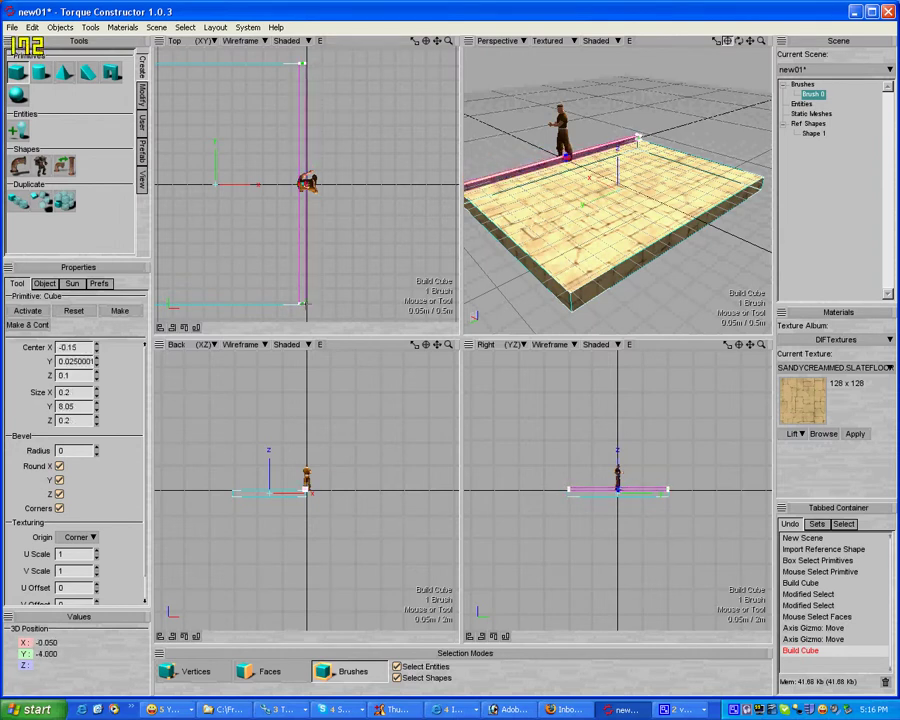
key(Return)
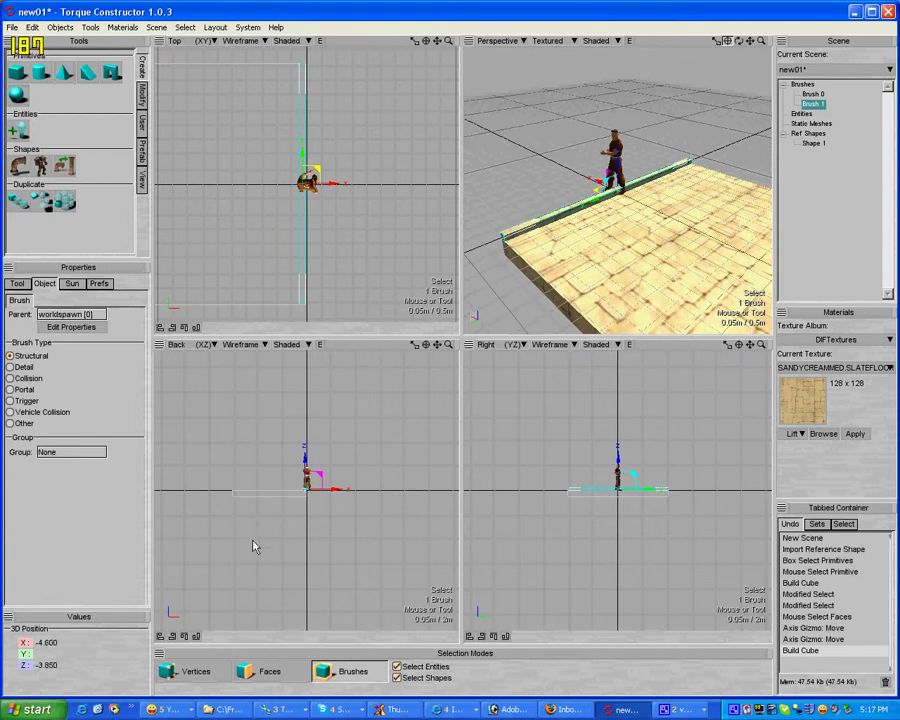
Raise the top face of the thin edge brush well above the character's head to form a wall.
click(272, 672)
click(416, 243)
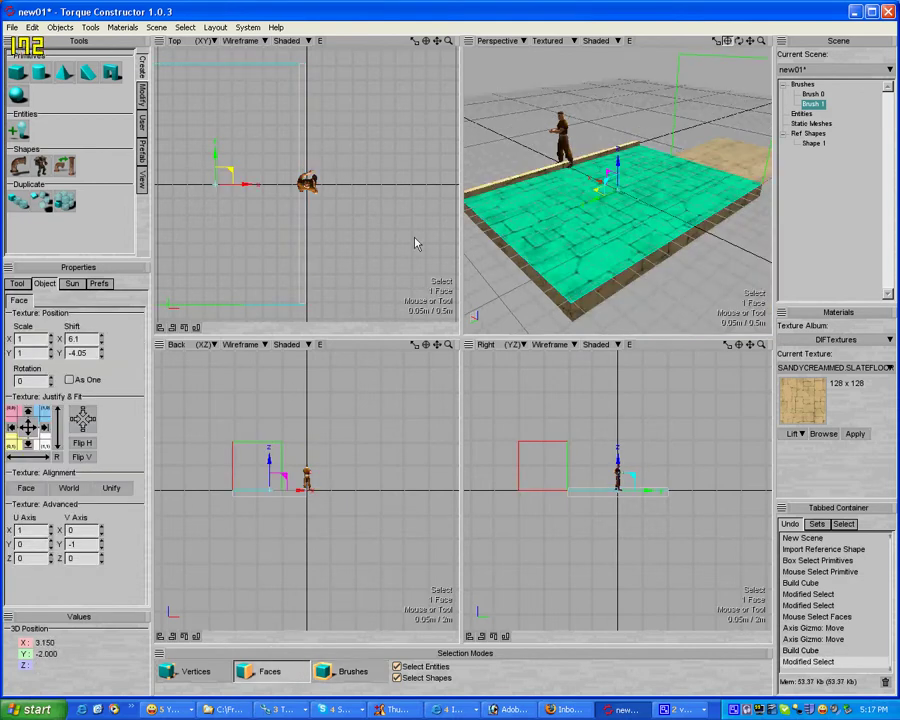
click(519, 179)
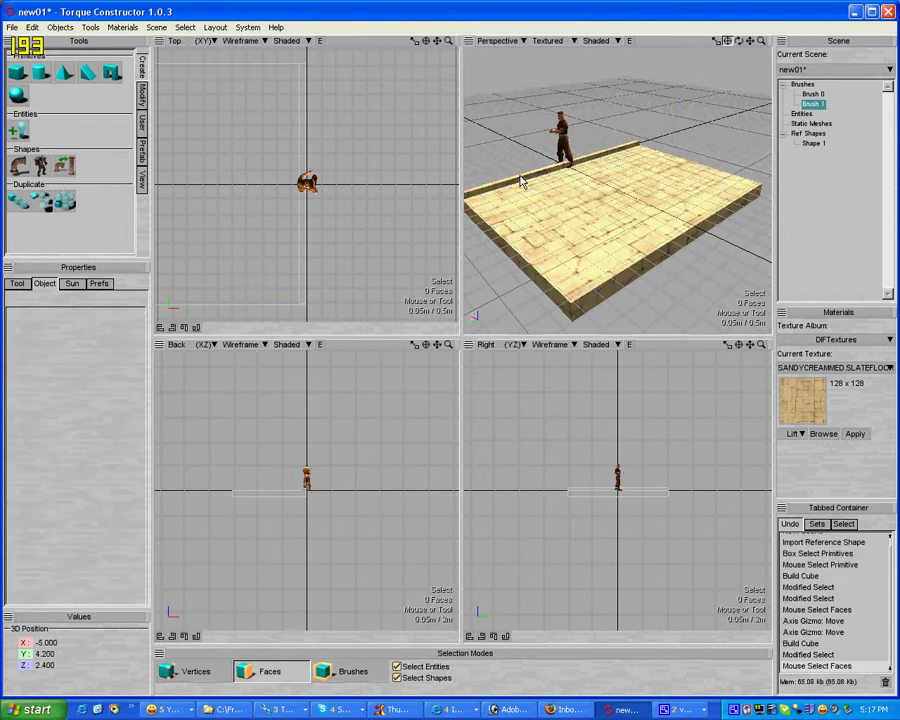
click(519, 179)
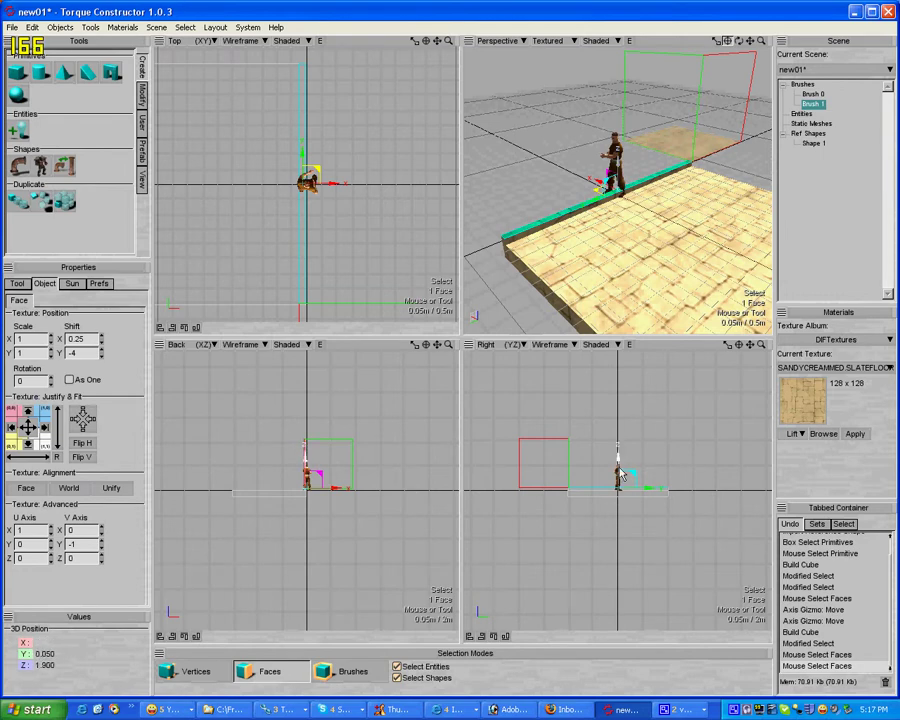
drag(618, 465, 619, 429)
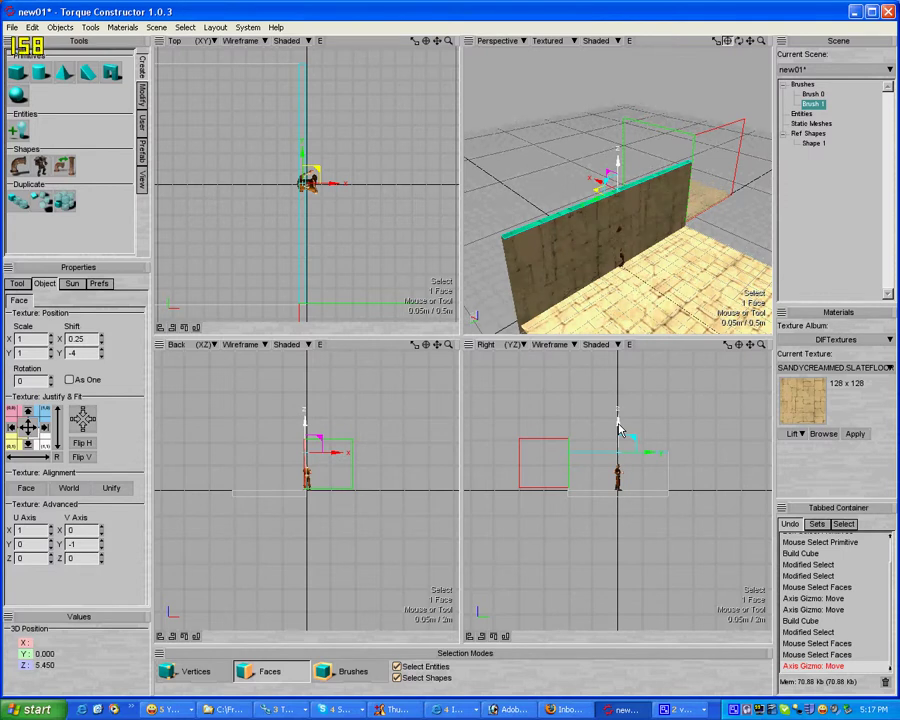
mouse_move(619, 429)
mouse_down()
mouse_move(636, 432)
mouse_move(618, 419)
mouse_up()
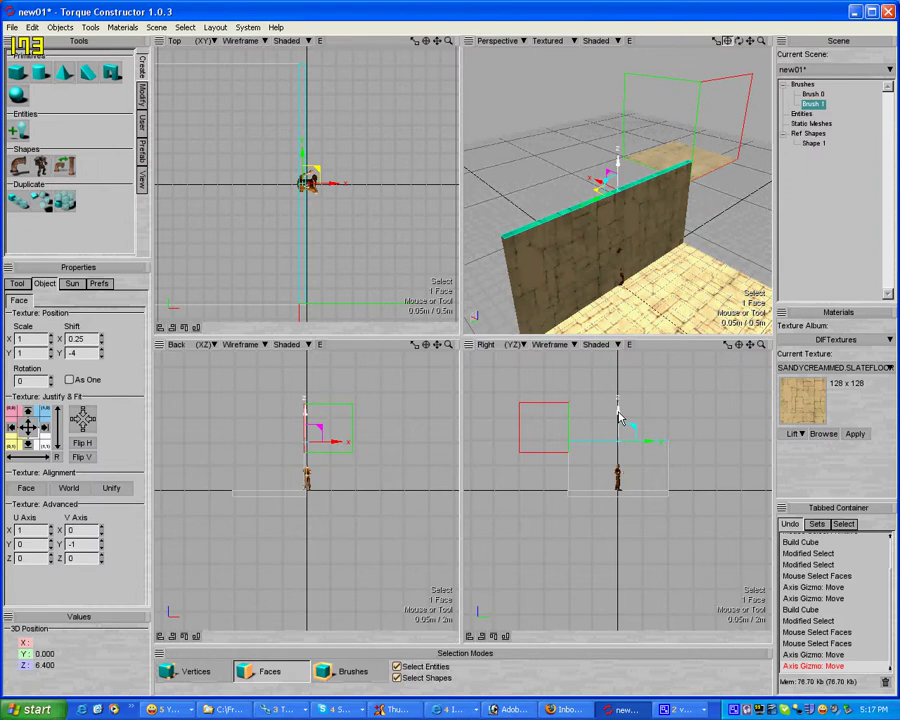
drag(618, 416, 618, 423)
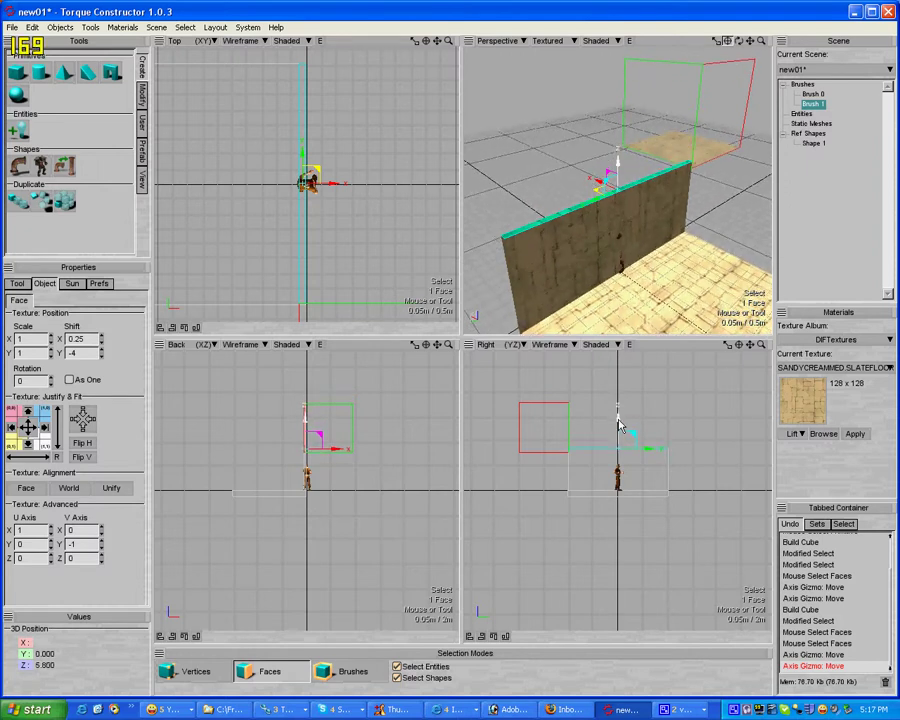
scroll(545, 500, up, 1)
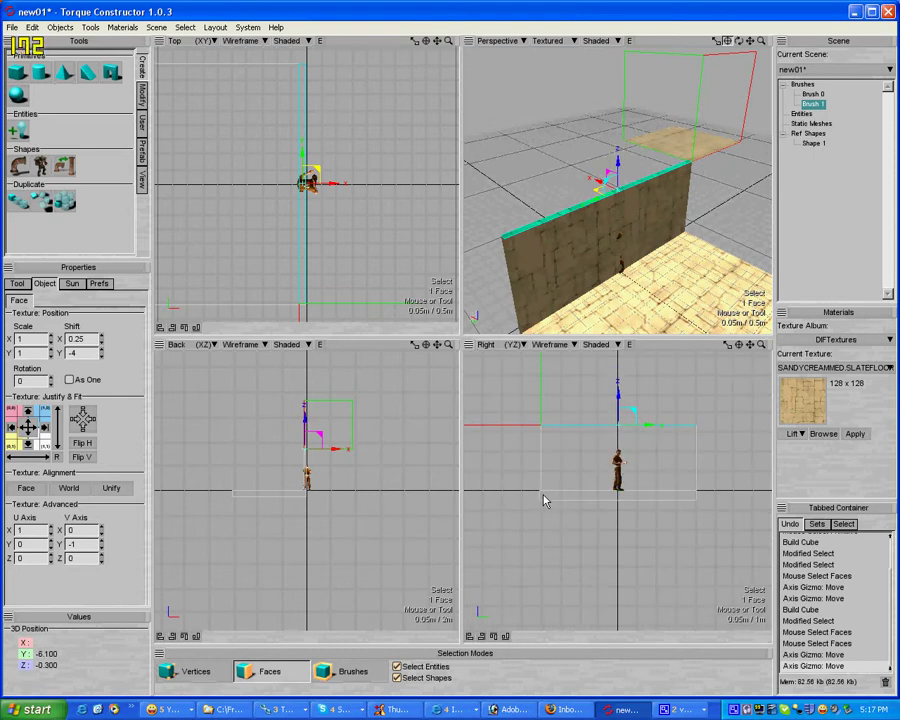
drag(618, 393, 618, 391)
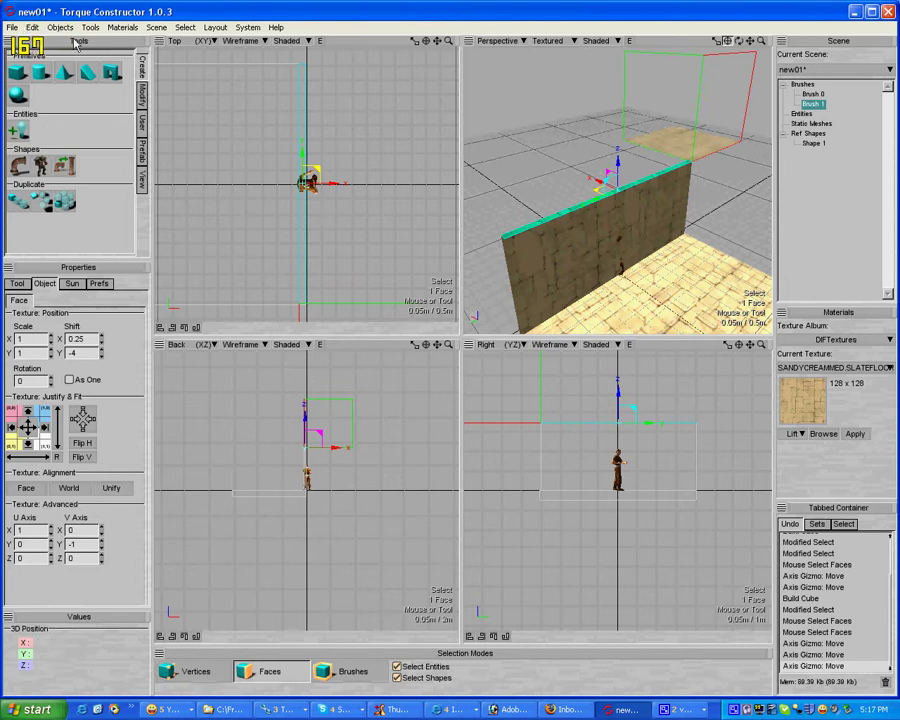
Duplicate the wall brush and move the copy along X to the opposite long edge of the floor.
click(352, 671)
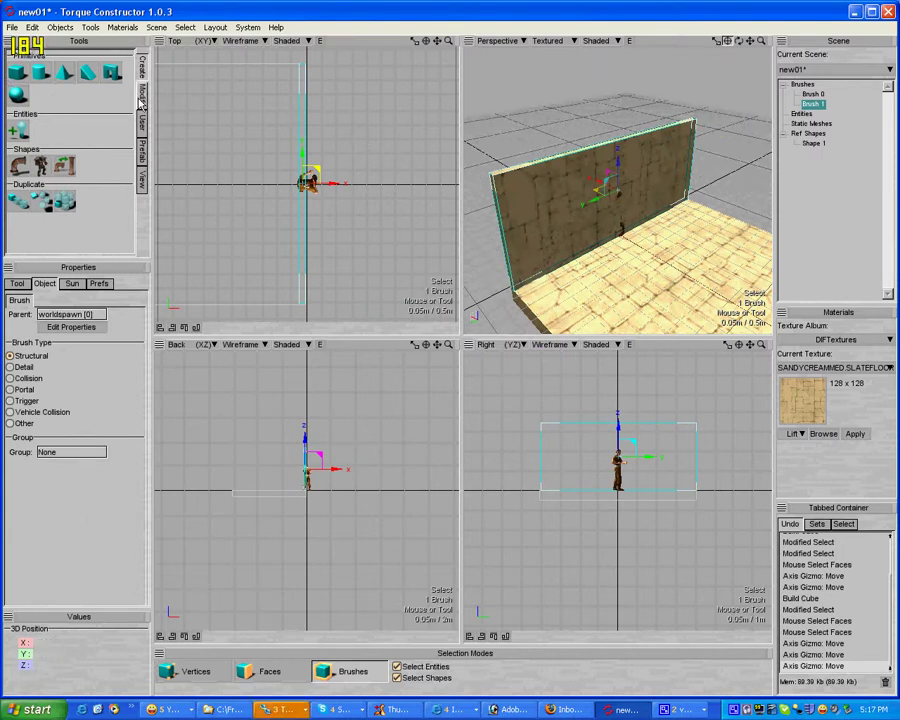
click(33, 27)
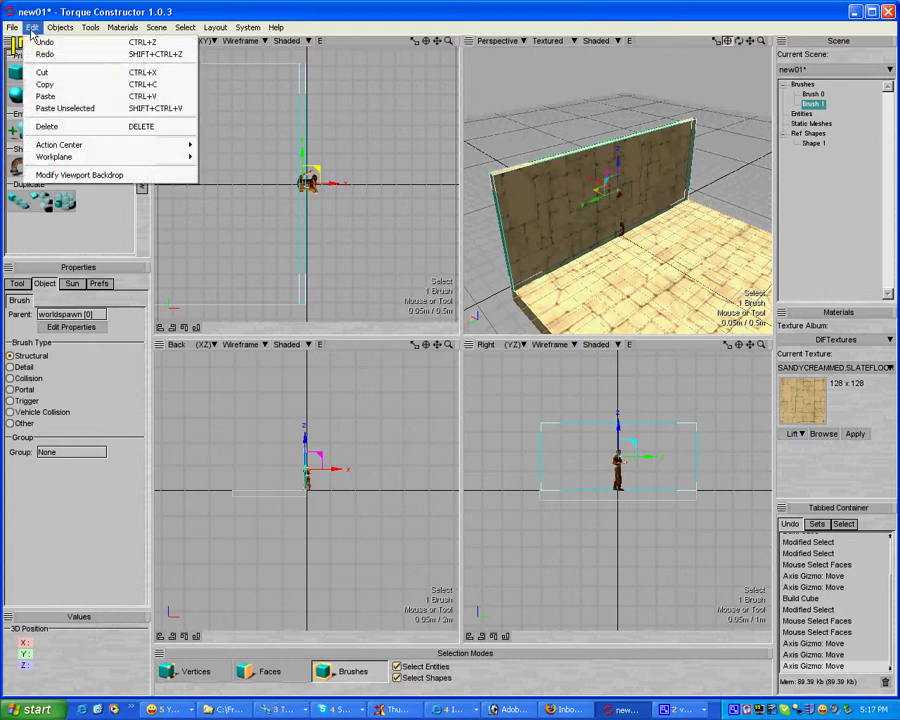
click(46, 84)
click(33, 27)
click(66, 97)
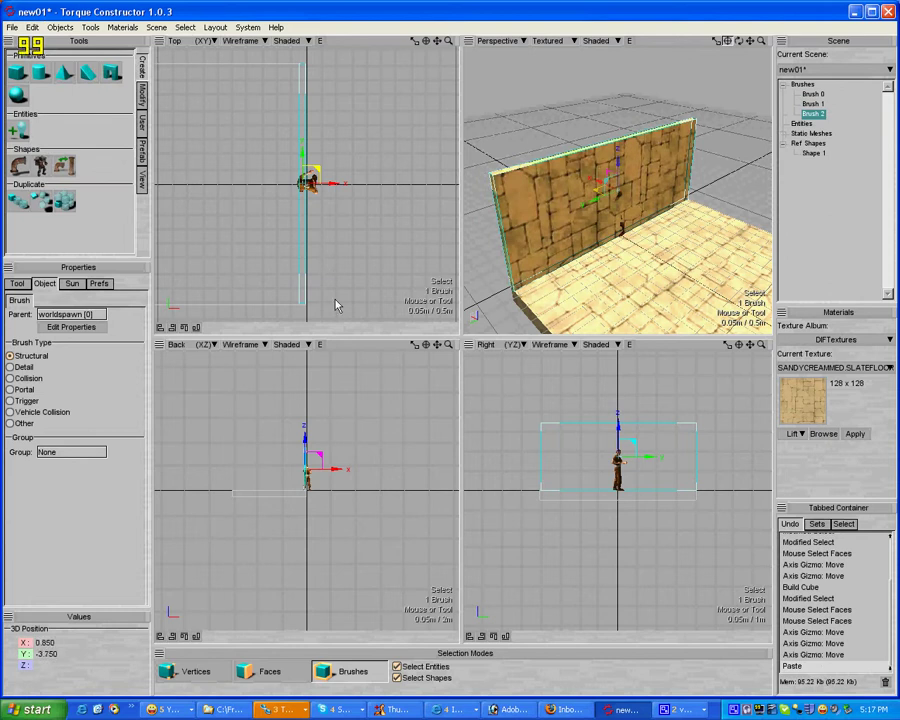
right_drag(353, 291, 447, 289)
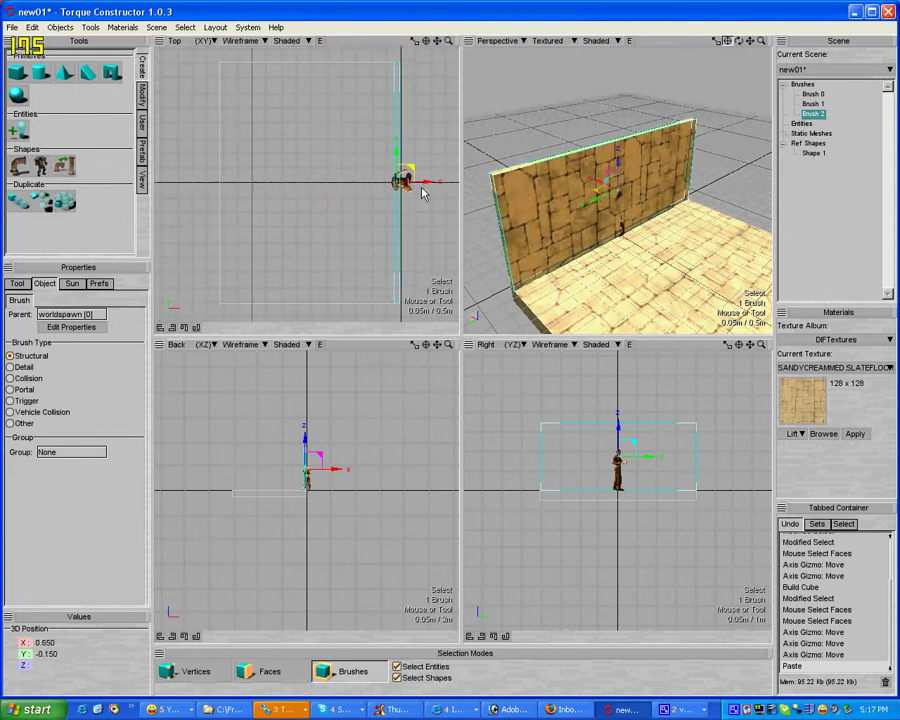
drag(426, 183, 253, 191)
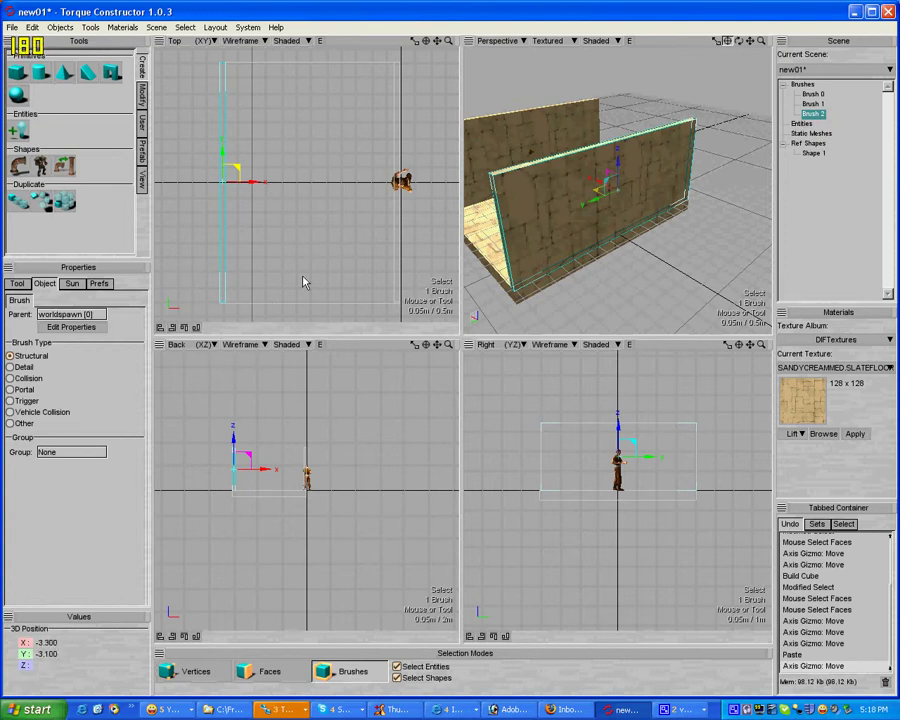
Paste another copy of the wall brush at the original wall's position.
click(34, 29)
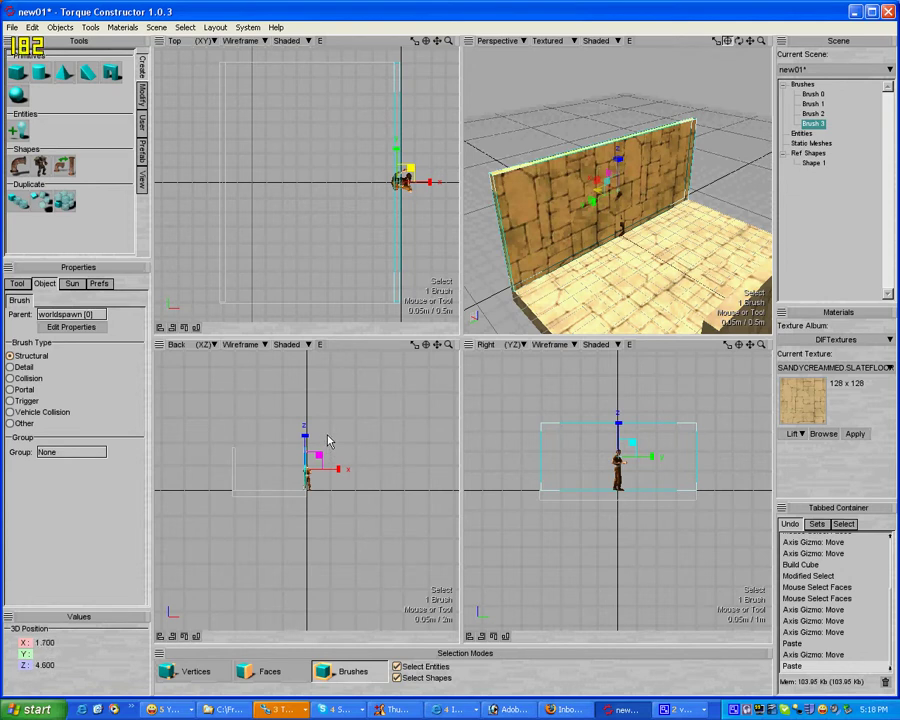
mouse_move(307, 440)
mouse_down()
mouse_move(307, 432)
mouse_move(362, 432)
mouse_move(324, 434)
mouse_up()
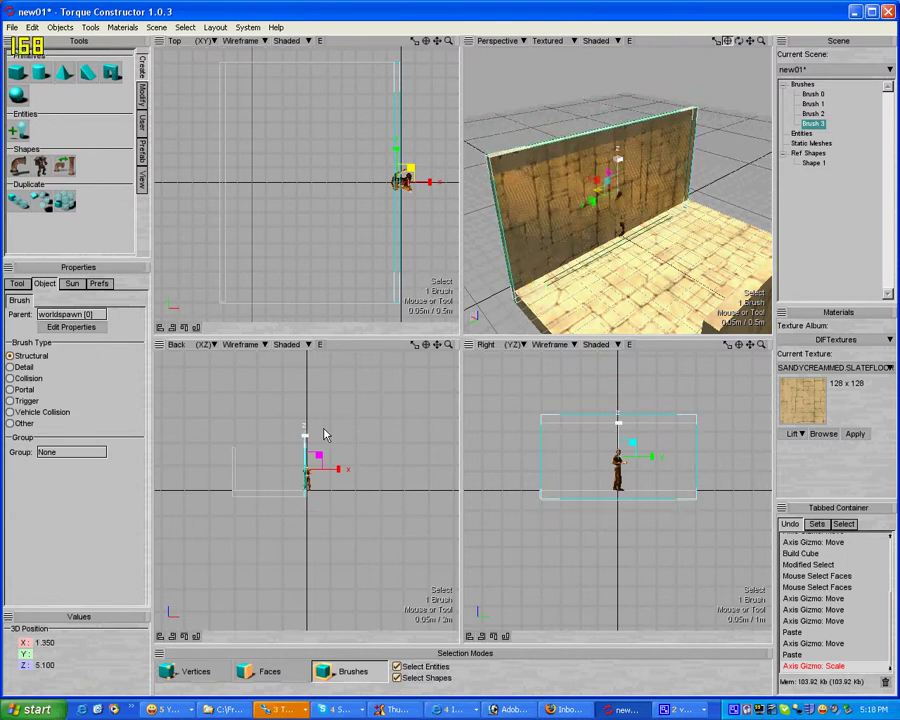
click(32, 27)
click(40, 42)
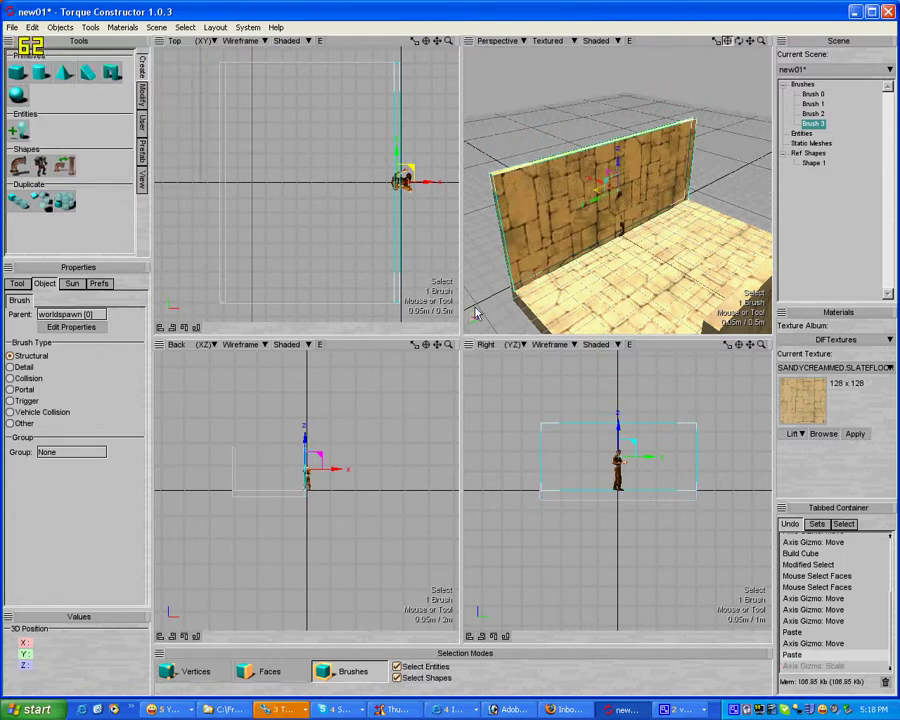
key(3)
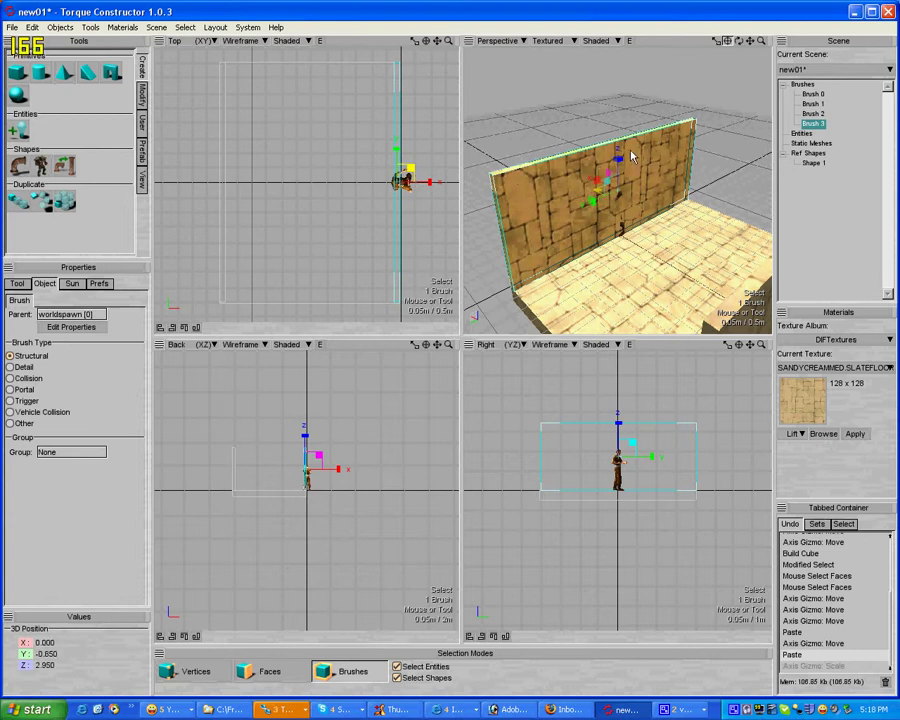
mouse_move(620, 163)
mouse_down()
mouse_move(612, 160)
mouse_move(620, 155)
mouse_up()
click(34, 28)
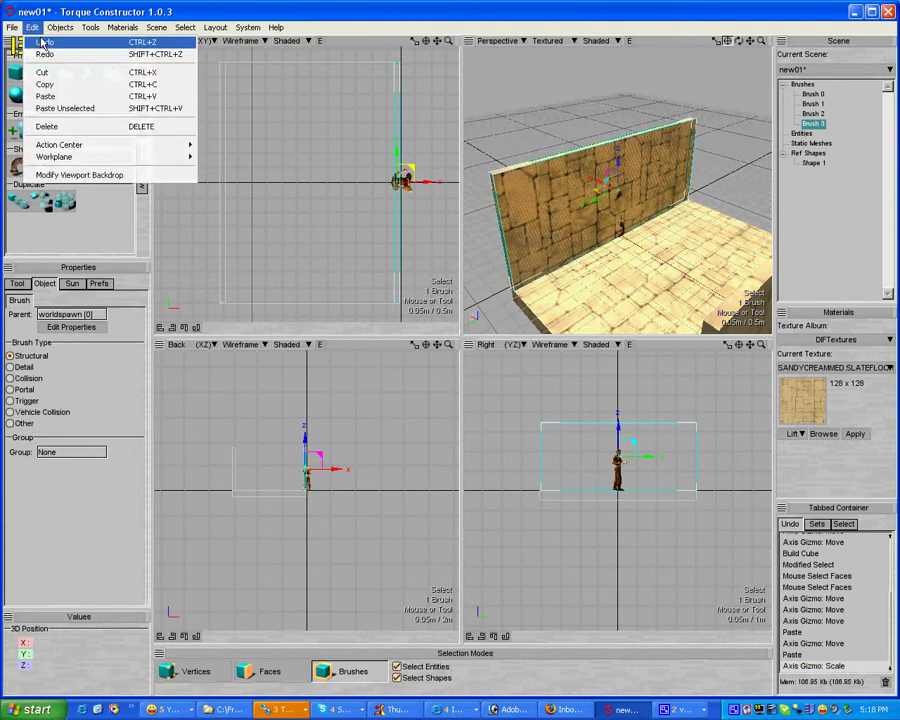
click(40, 41)
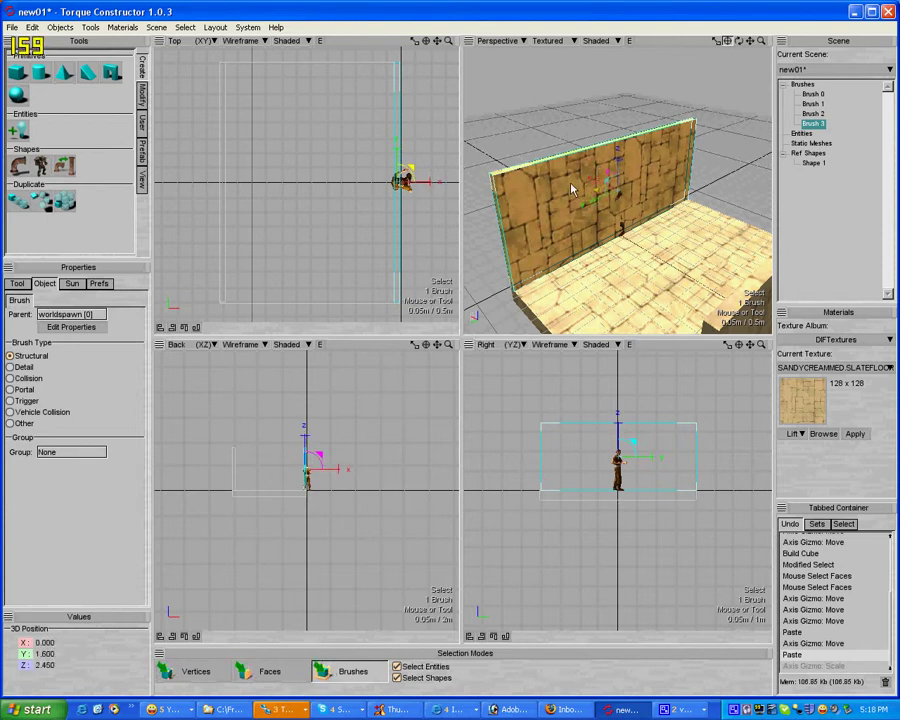
Rotate the pasted wall about Z until perpendicular to the long walls and fit it between them along the floor's positive-Y short edge.
drag(621, 165, 687, 165)
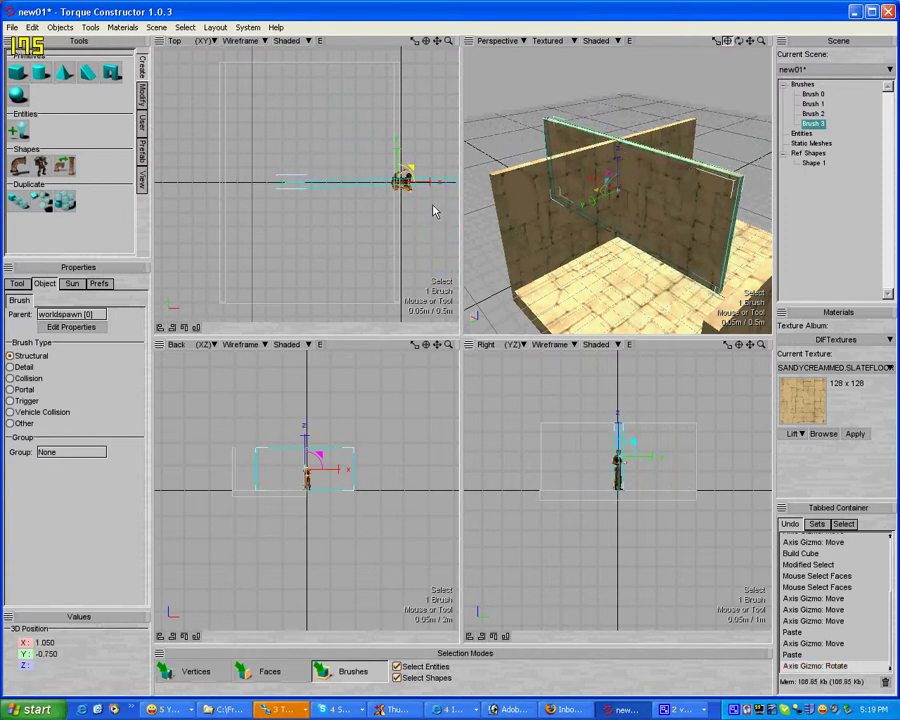
drag(622, 165, 616, 159)
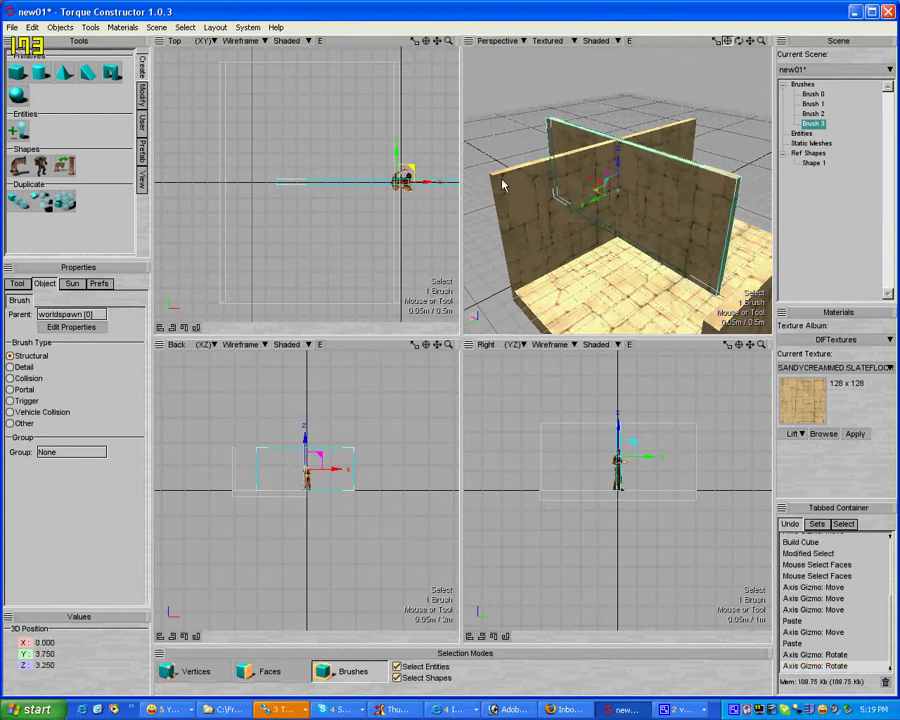
mouse_move(597, 205)
mouse_down()
mouse_move(581, 210)
mouse_move(612, 190)
mouse_up()
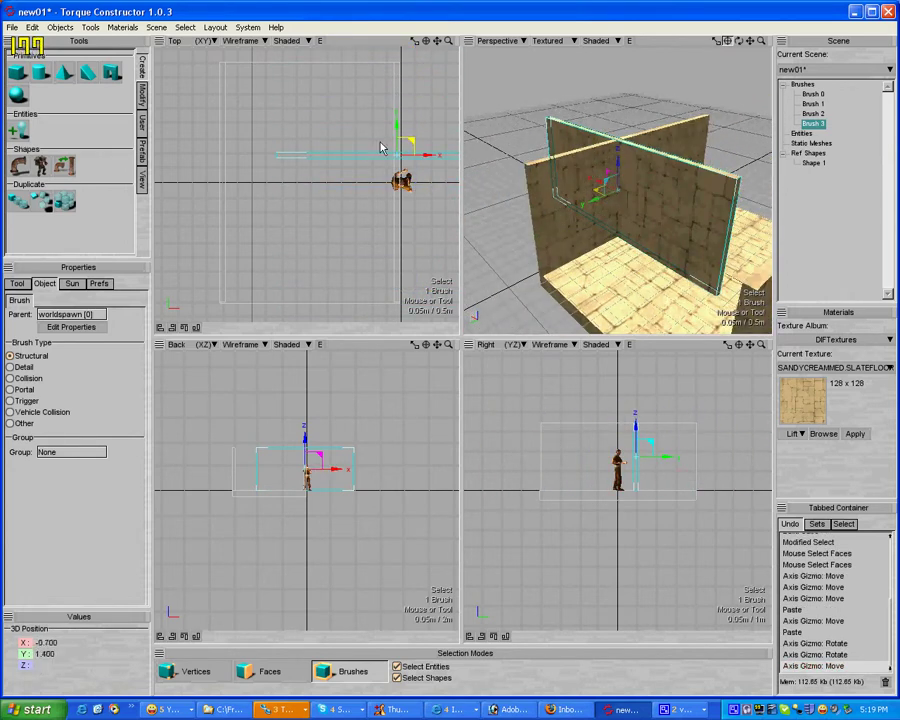
mouse_move(428, 155)
mouse_down()
mouse_move(348, 157)
mouse_move(319, 97)
mouse_move(321, 39)
mouse_move(325, 72)
mouse_move(353, 70)
mouse_move(340, 66)
mouse_up()
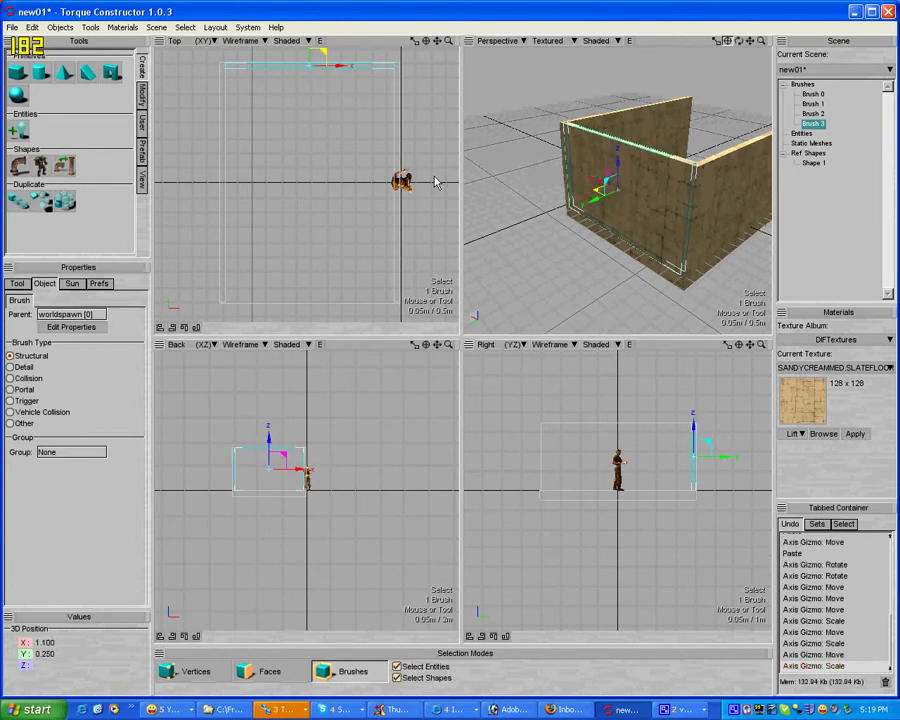
Duplicate the short end wall and move the copy along Y to the opposite short edge of the floor.
click(36, 28)
click(46, 84)
click(33, 28)
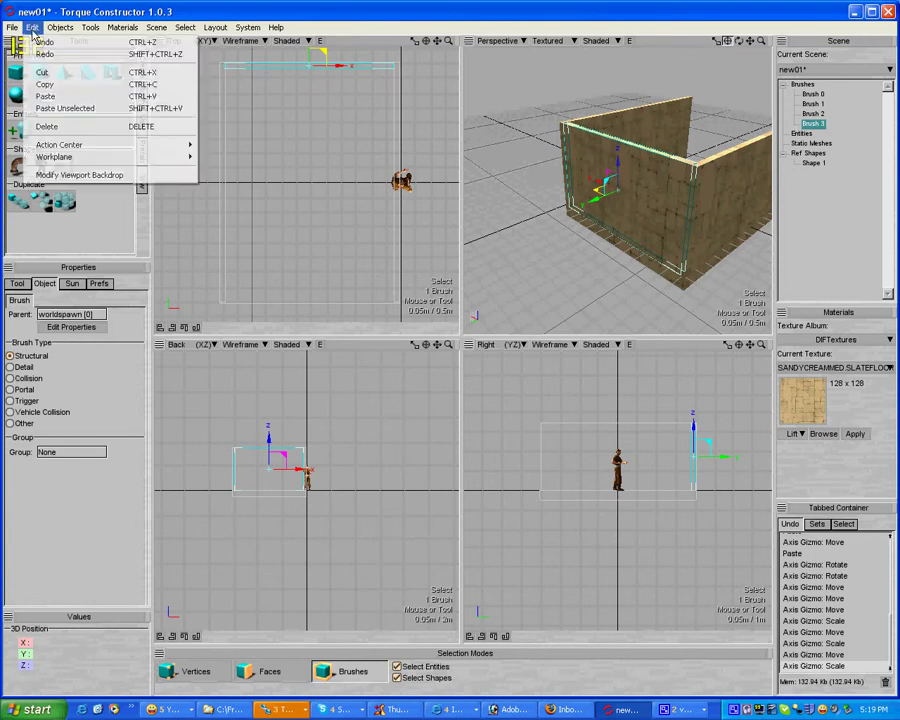
click(46, 96)
mouse_move(310, 58)
mouse_down()
mouse_move(291, 207)
mouse_move(296, 272)
mouse_move(286, 292)
mouse_up()
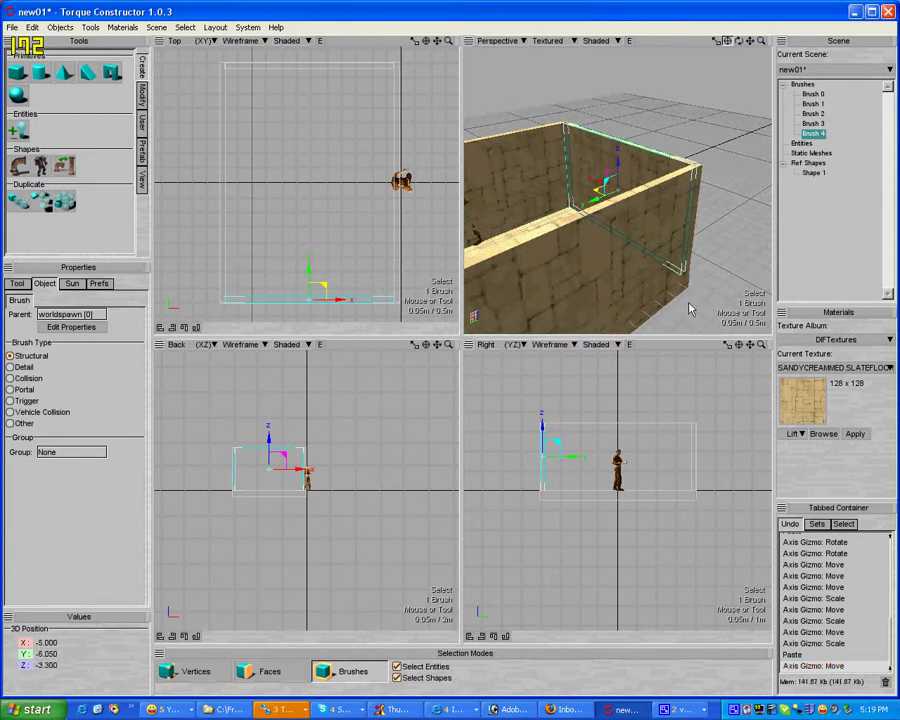
Duplicate the floor slab and raise the copy along Z onto the tops of the walls as a roof.
drag(672, 297, 654, 301)
scroll(645, 251, up, 2)
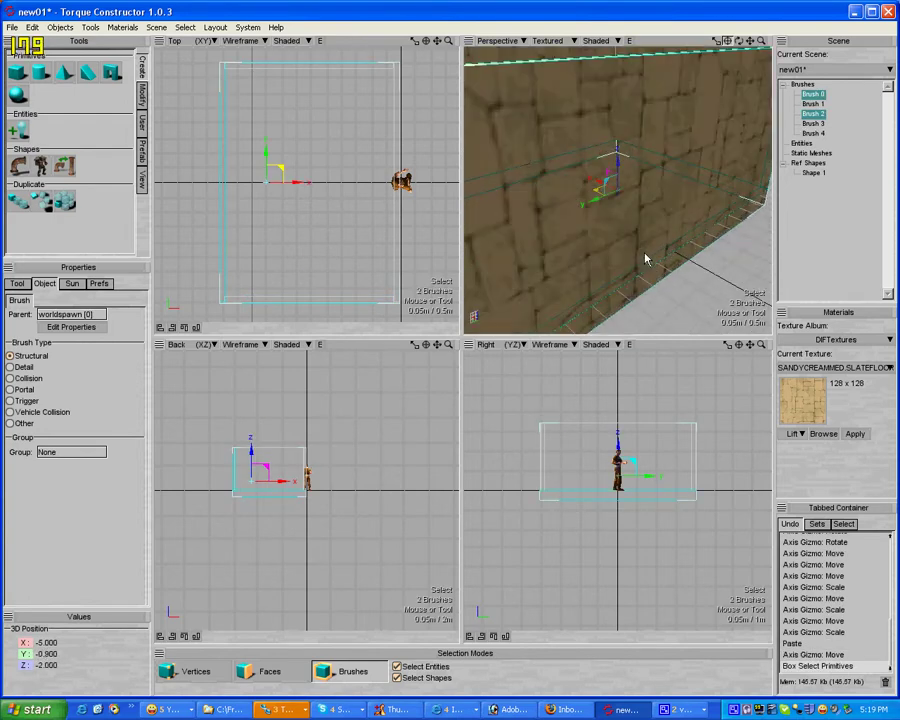
scroll(640, 246, down, 4)
click(600, 147)
right_drag(579, 149, 581, 157)
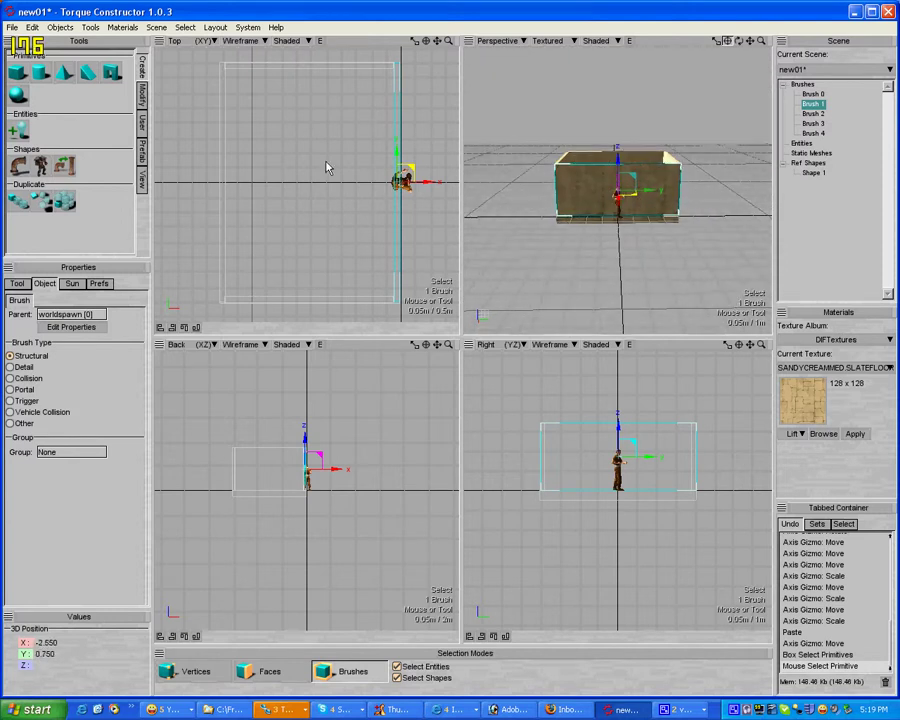
click(327, 168)
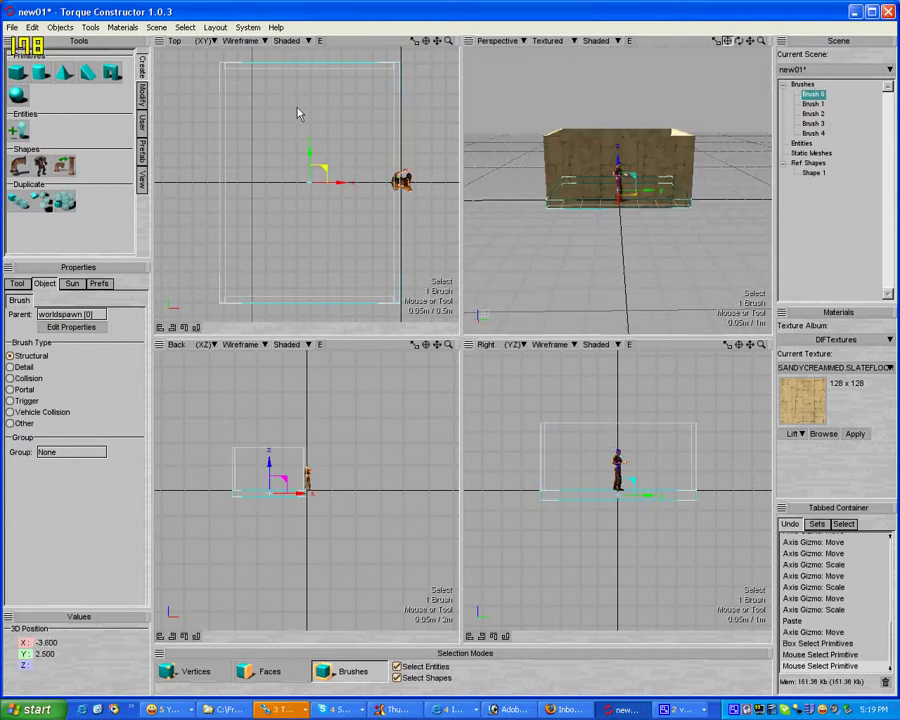
click(32, 27)
click(48, 82)
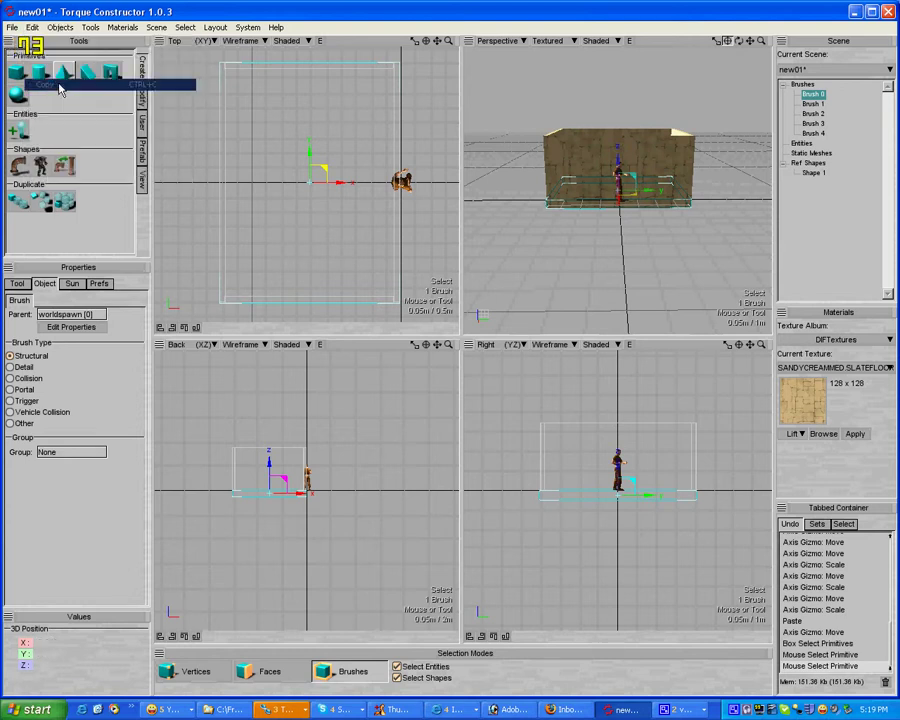
click(32, 27)
click(48, 97)
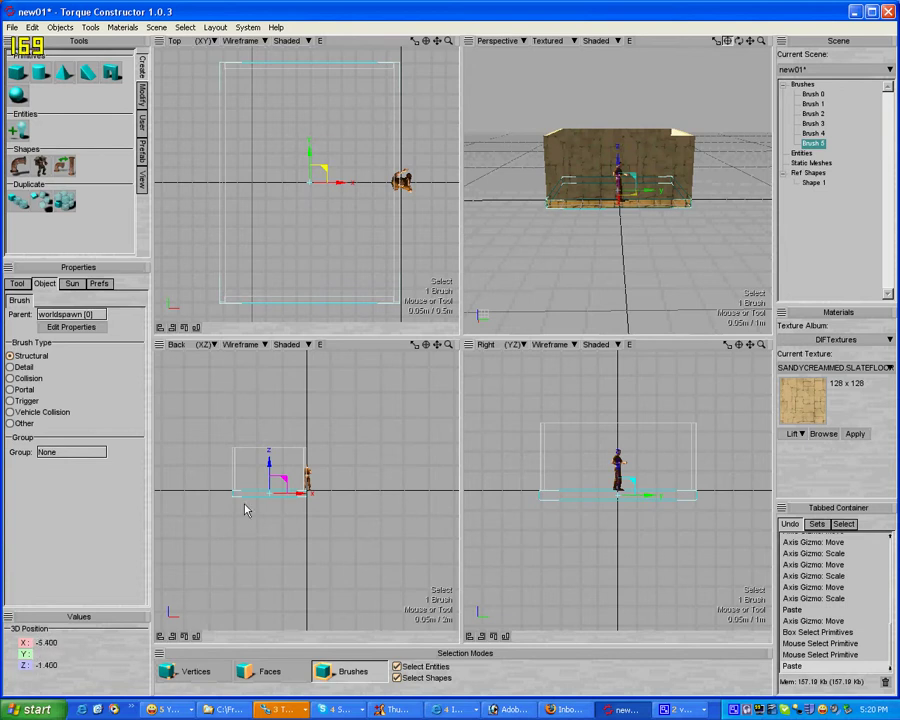
drag(270, 466, 271, 416)
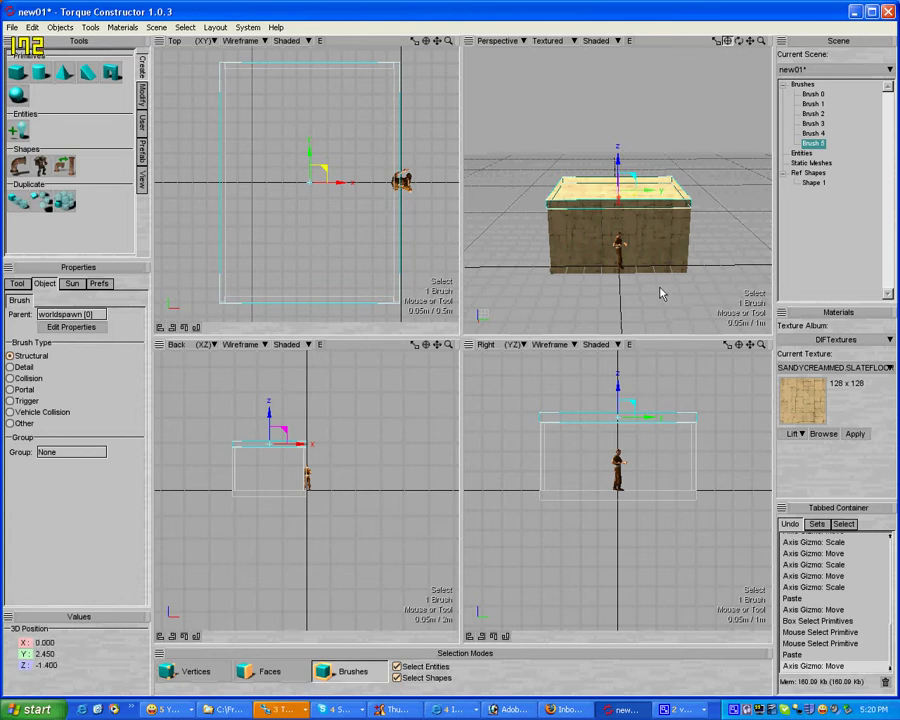
Lower the top face of the roof slab to make the roof thinner.
click(262, 672)
click(650, 187)
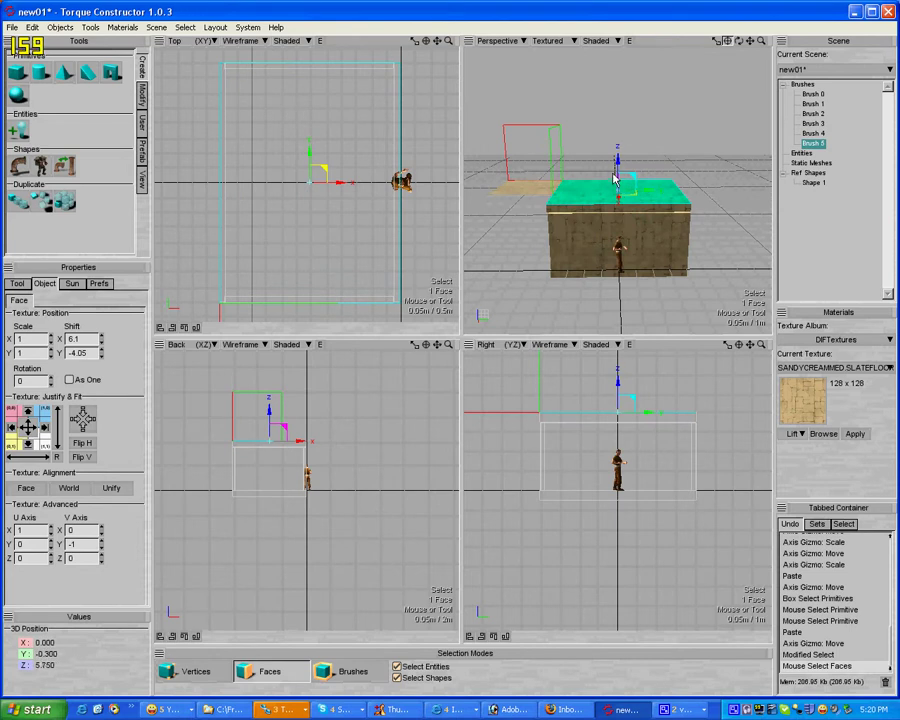
mouse_move(617, 155)
mouse_down()
mouse_move(619, 168)
mouse_move(617, 158)
mouse_up()
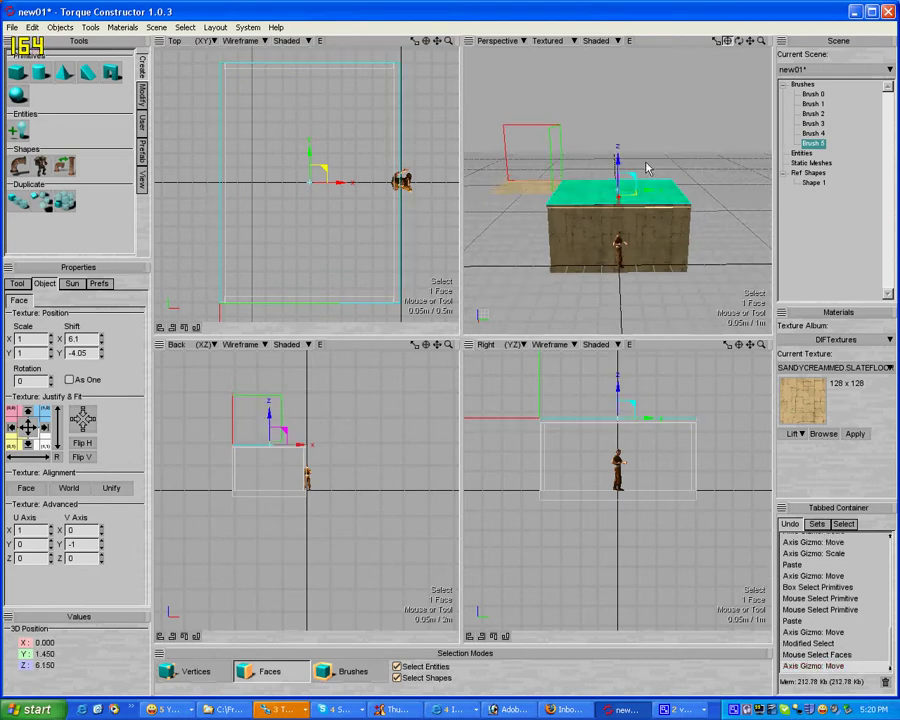
drag(275, 402, 272, 420)
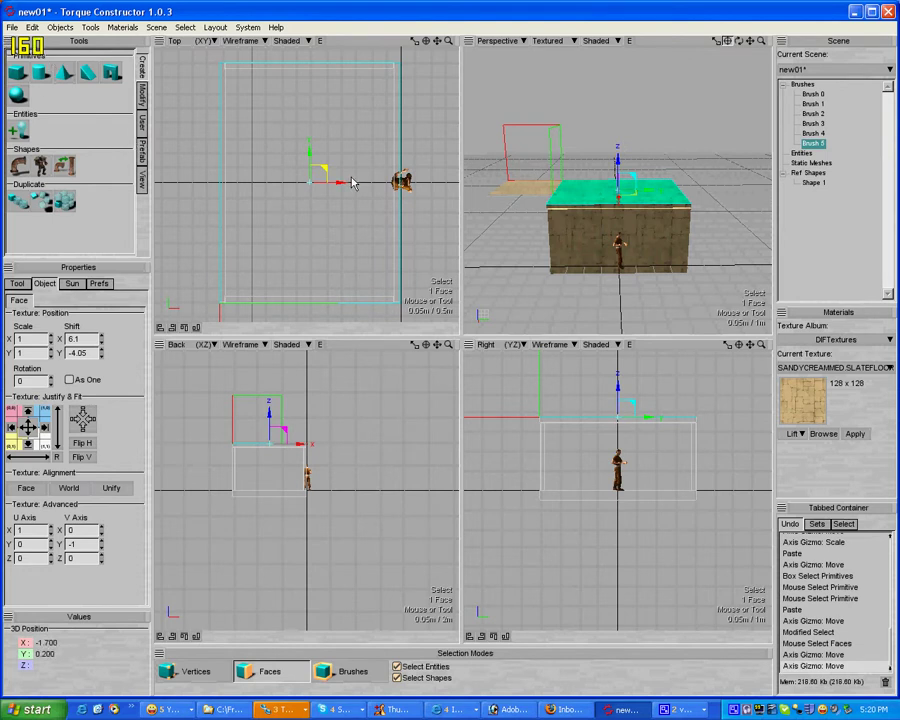
Build a cube brush about 0.9 m wide and 0.9 m high around the character, passing through the adjacent long wall.
click(18, 72)
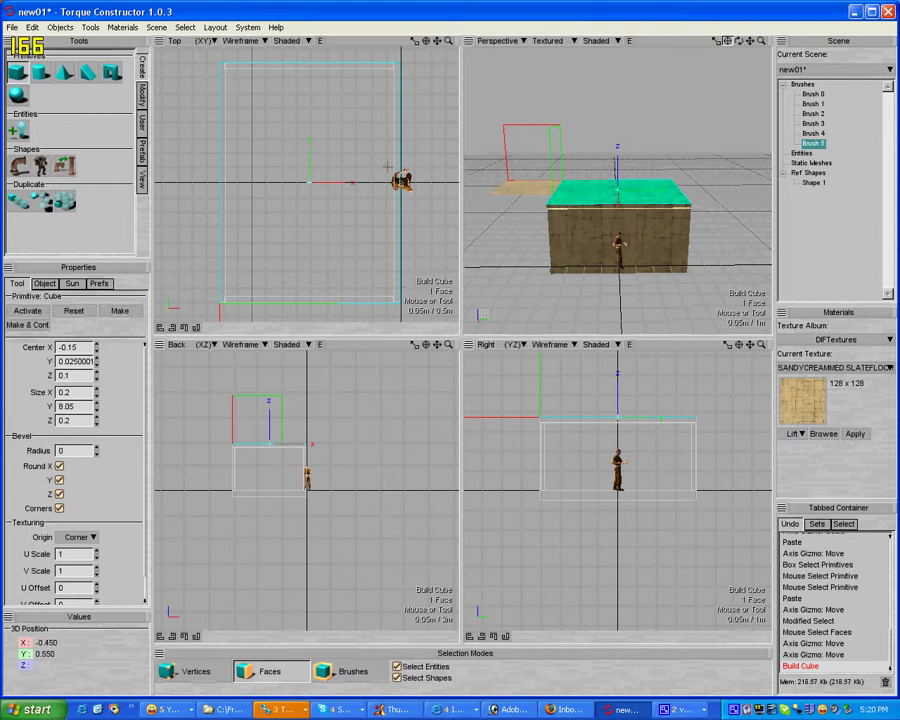
drag(386, 153, 414, 206)
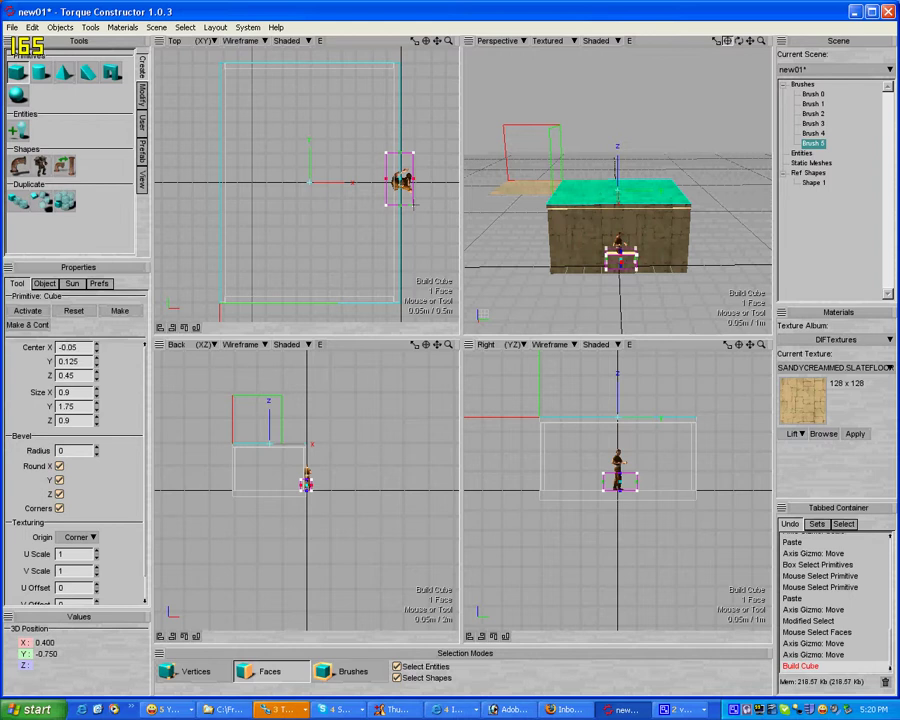
drag(413, 205, 414, 212)
key(Return)
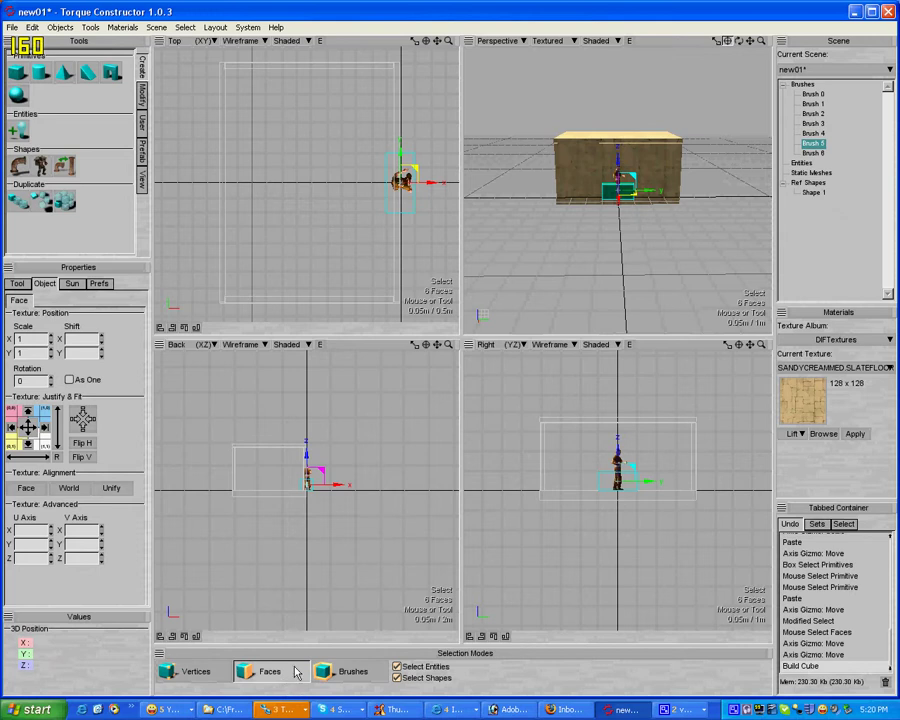
Raise the top face of the new cube brush to door height, just above the character's head and below the roof.
middle_drag(647, 265, 681, 207)
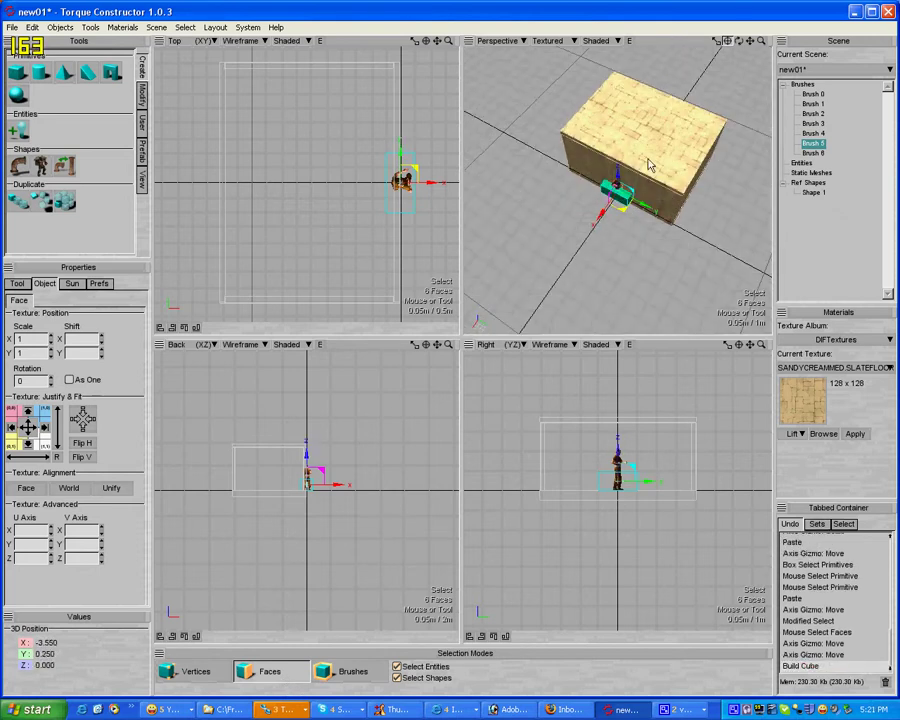
click(643, 163)
click(600, 250)
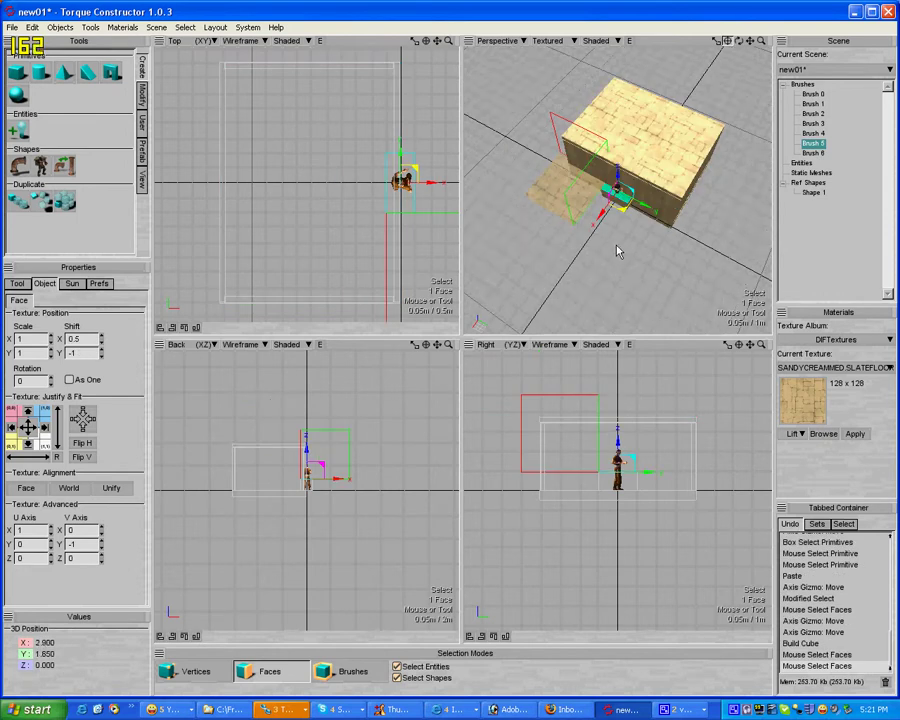
middle_drag(586, 249, 588, 255)
drag(621, 214, 624, 180)
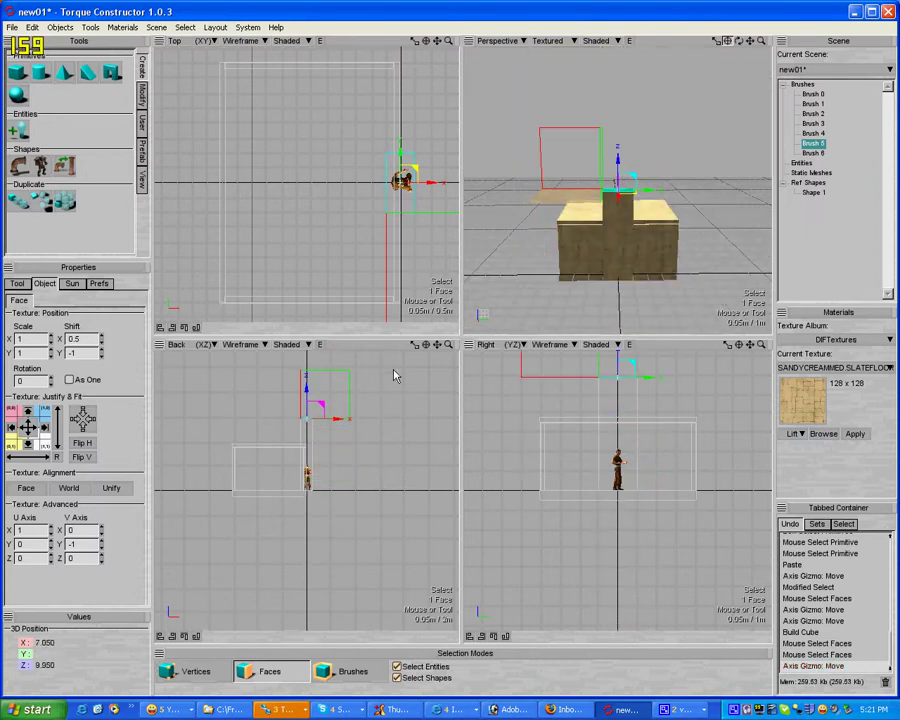
drag(305, 422, 312, 476)
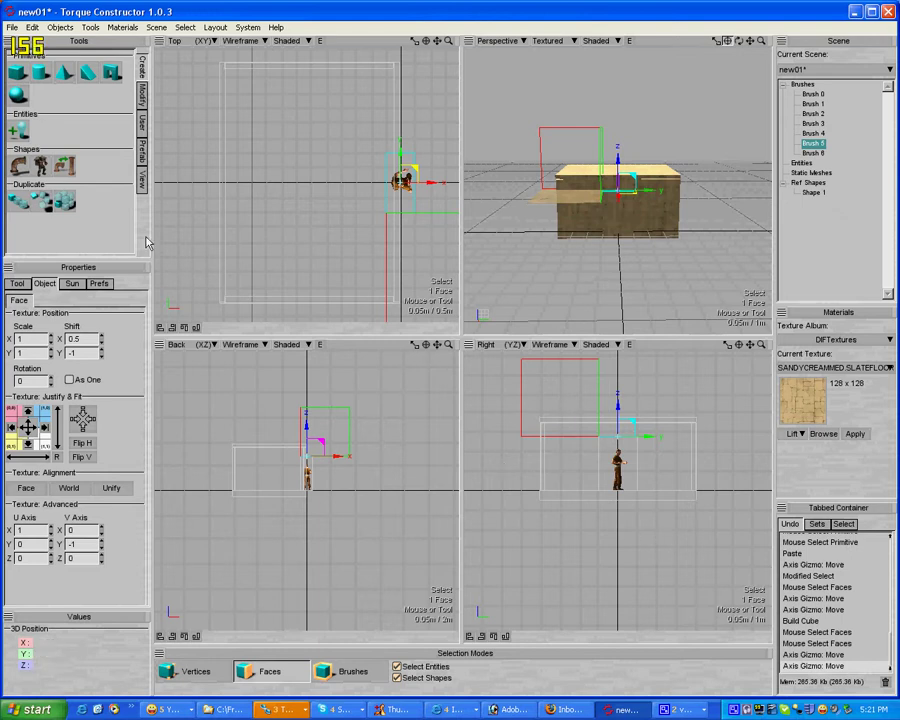
Select the door-sized brush in Brushes mode and cut a doorway through the wall with CSG Subtract.
click(142, 95)
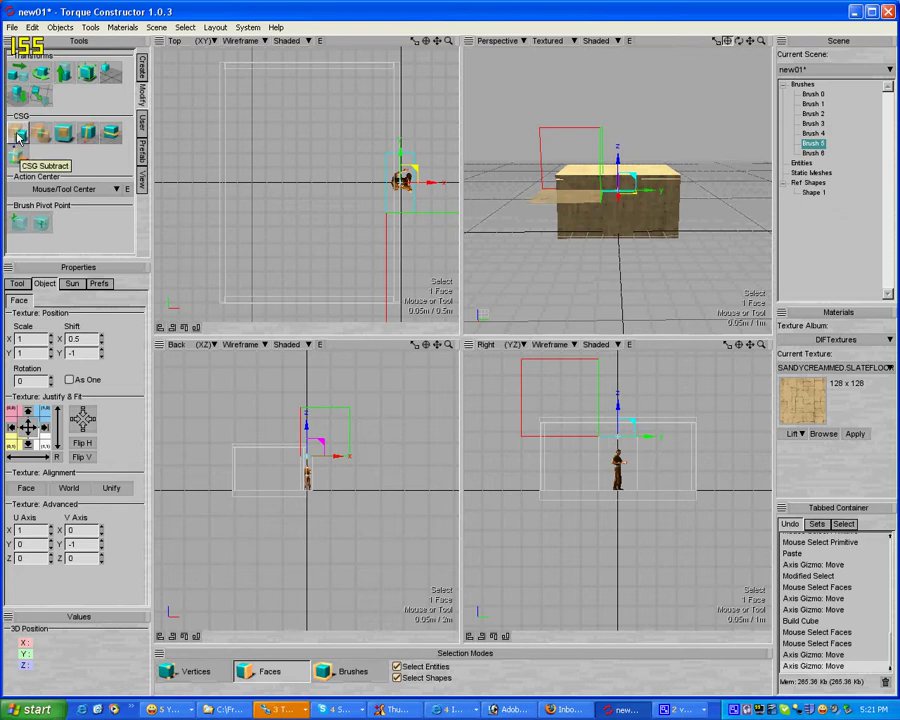
click(17, 139)
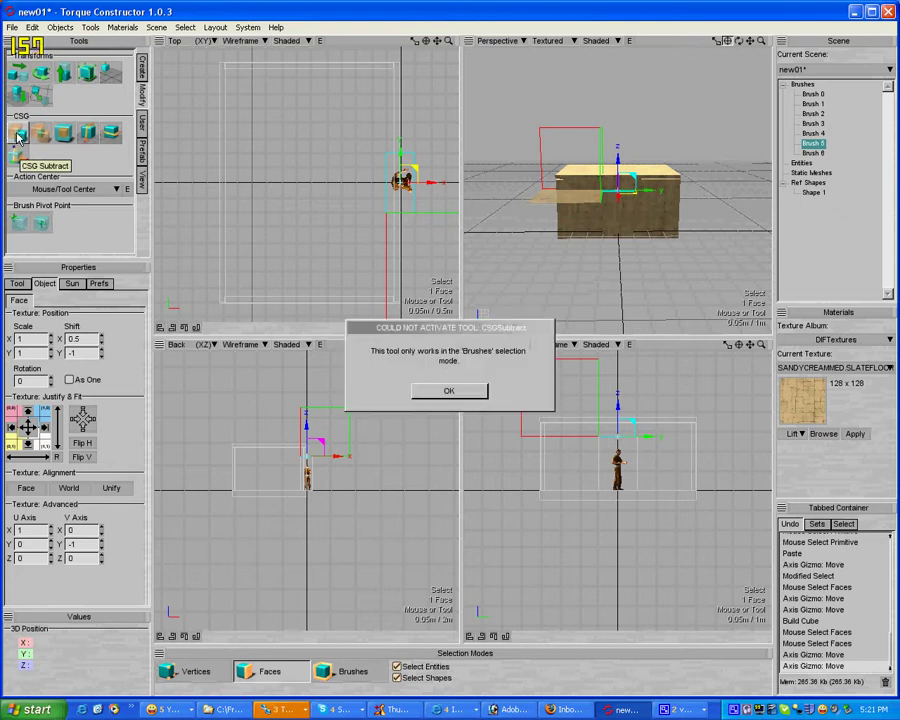
click(449, 391)
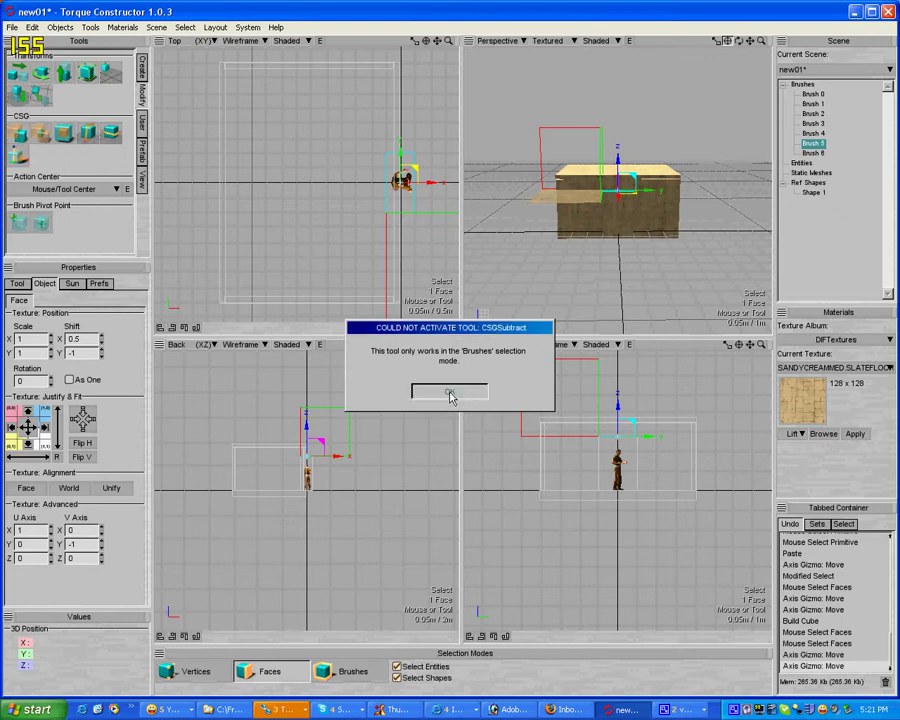
click(354, 672)
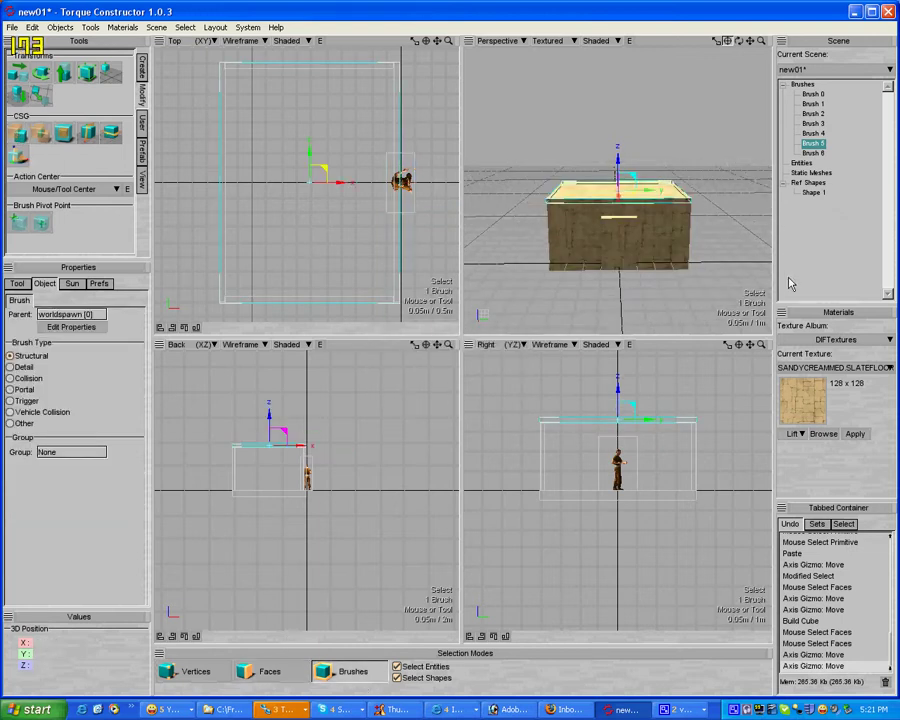
click(623, 242)
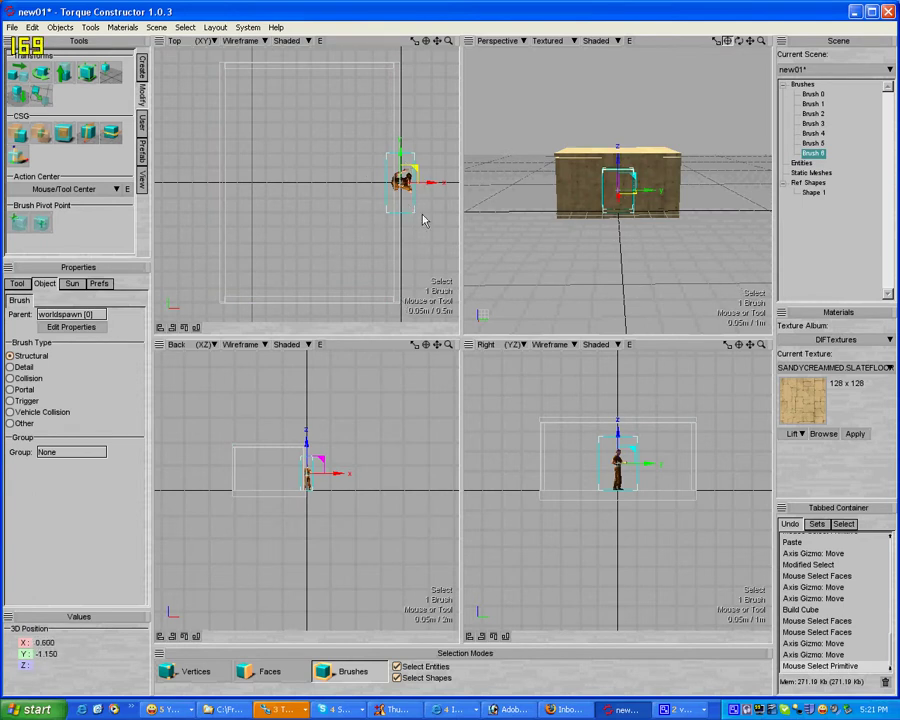
click(27, 138)
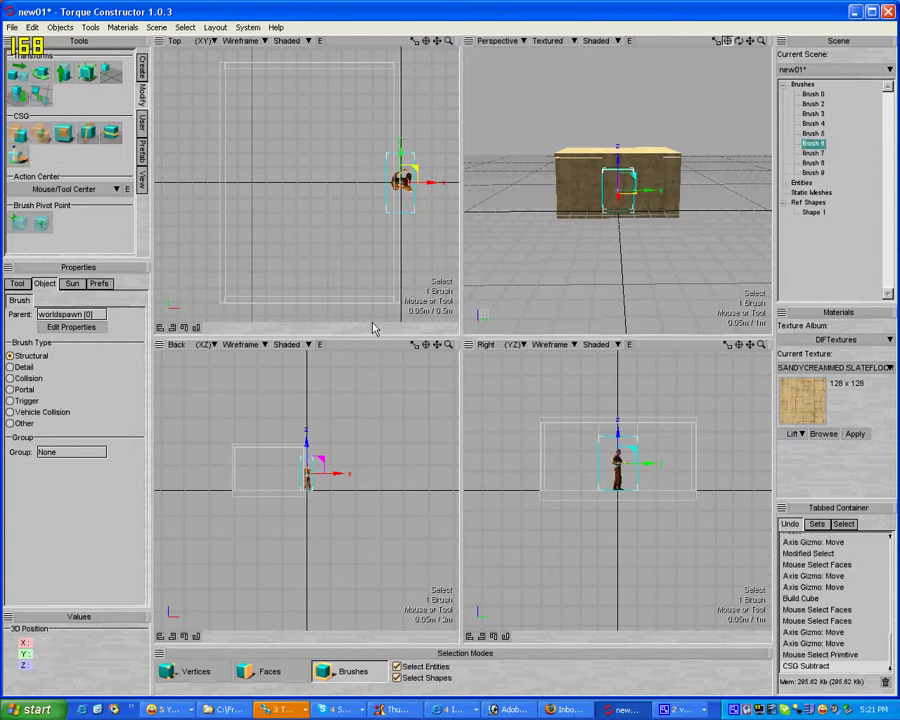
Move the door-sized brush out along X to inspect the doorway, and return it to the opening.
click(340, 476)
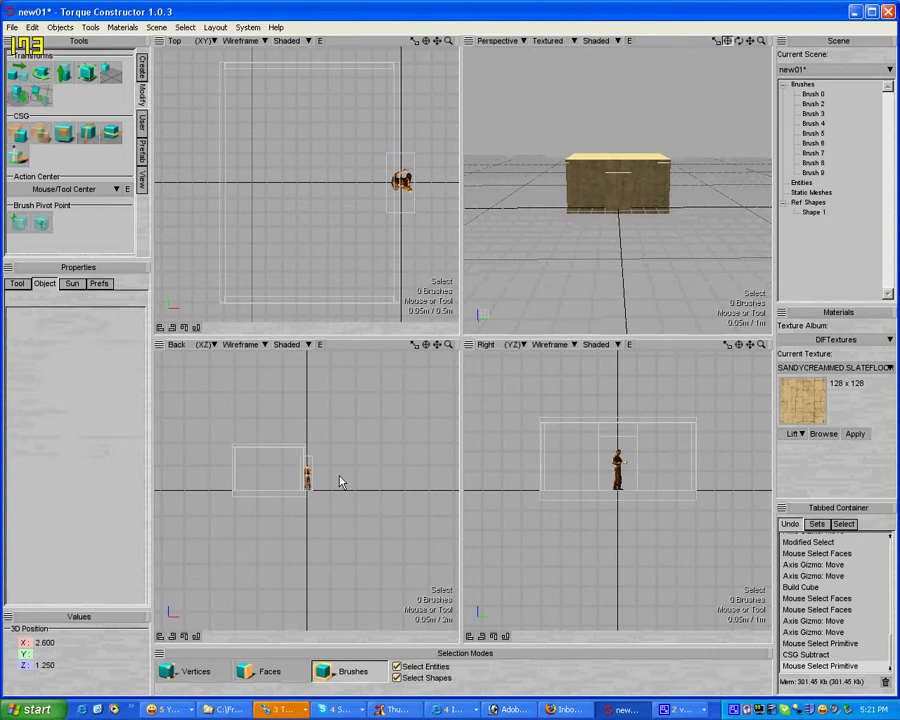
click(613, 192)
drag(348, 478, 378, 474)
middle_drag(650, 283, 650, 283)
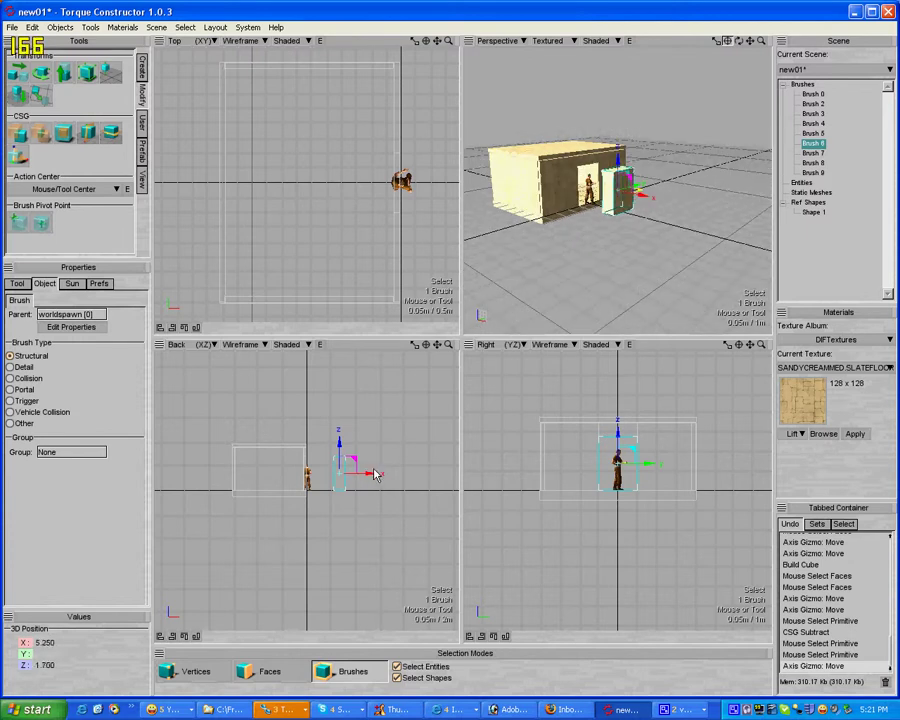
middle_drag(595, 275, 597, 275)
drag(372, 475, 341, 477)
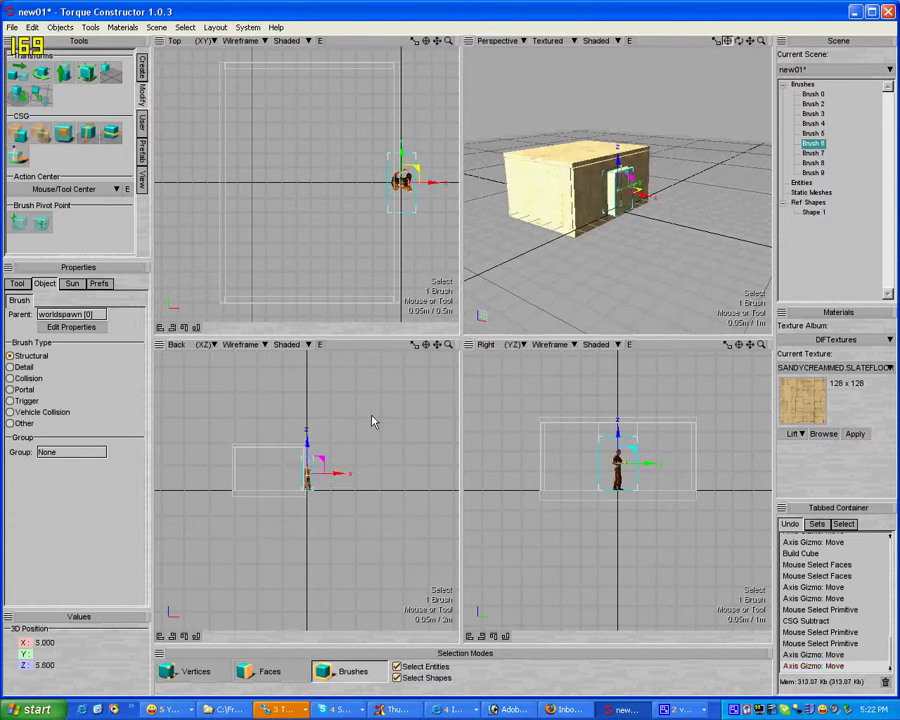
Pull the door brush's outer face inward along X to thin it toward the wall, and set the whole brush's type to Portal.
click(293, 676)
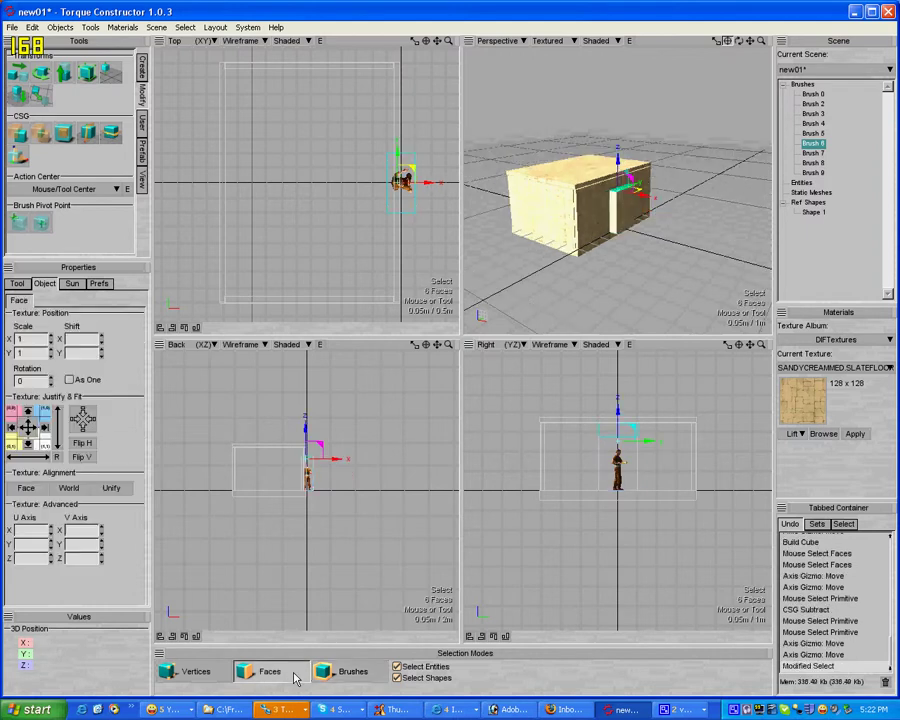
click(616, 210)
drag(365, 467, 340, 477)
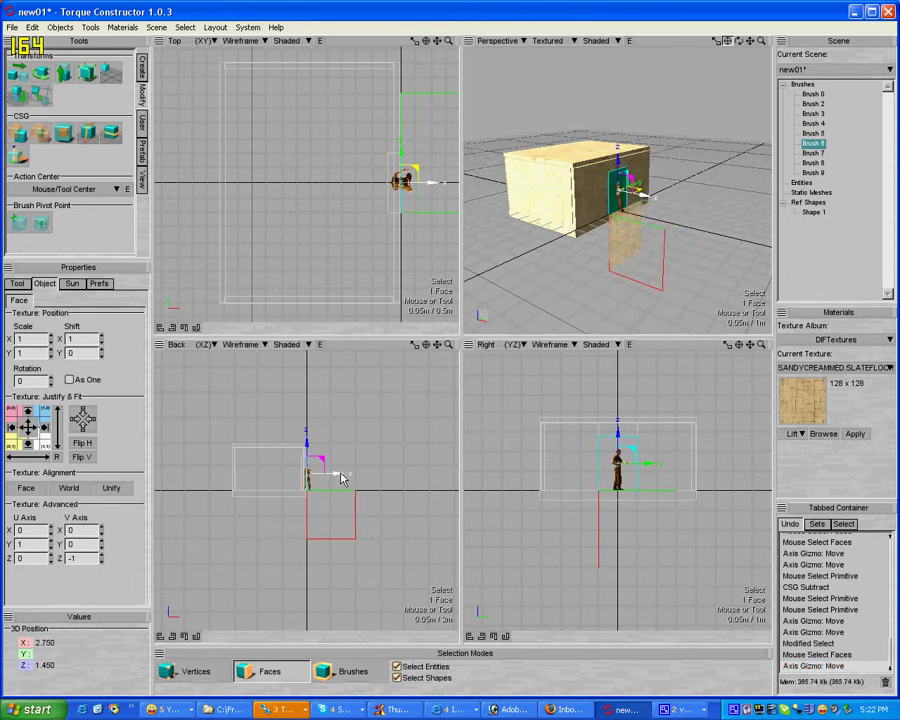
click(348, 670)
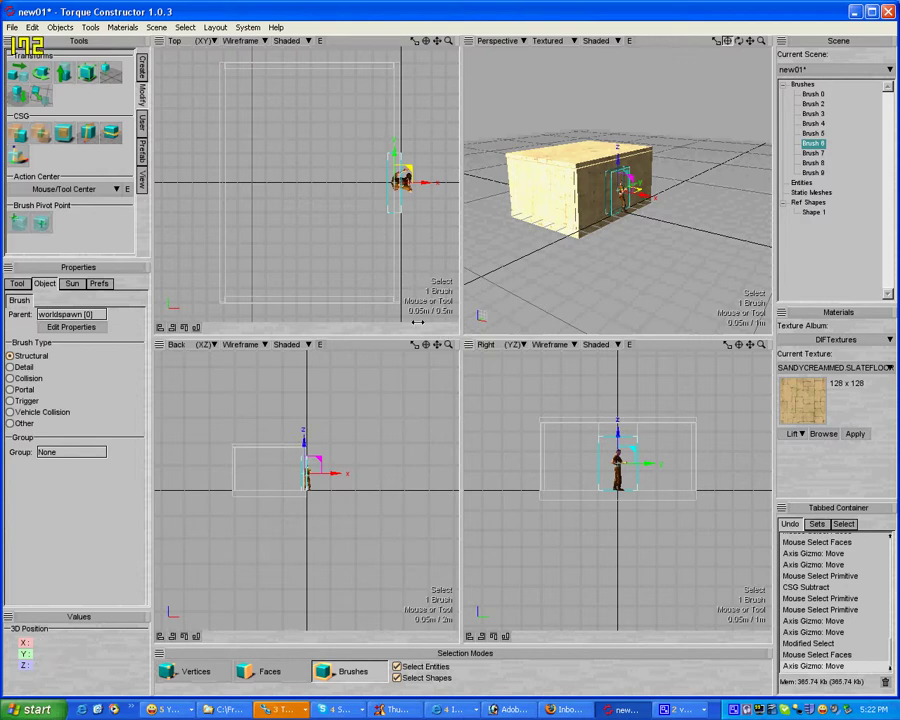
click(10, 389)
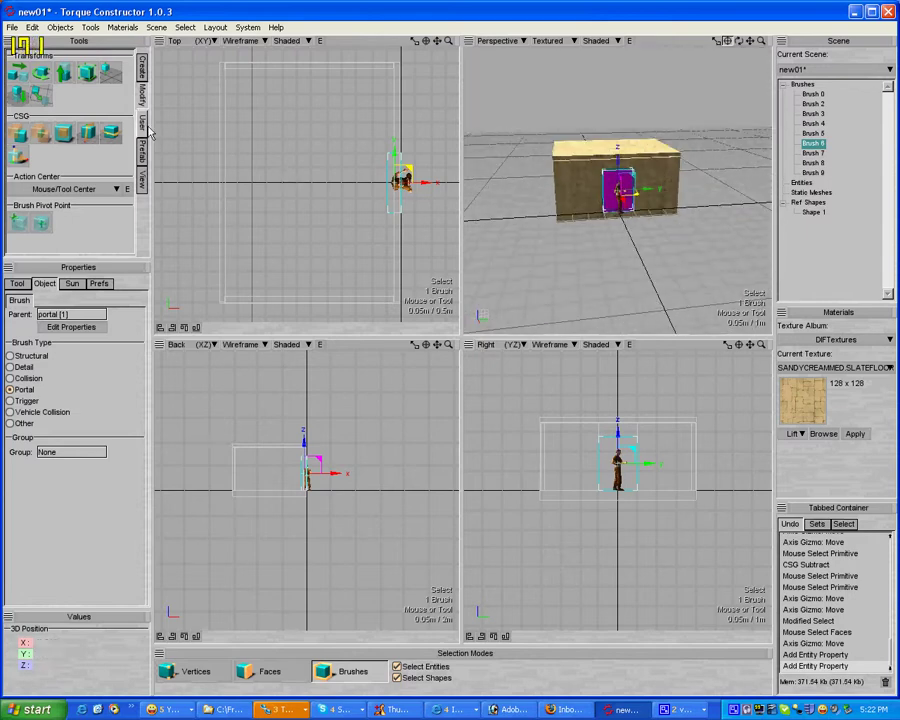
Save the scene as SimpleHouse_A in a new folder named SimpleHouse inside the Houses folder.
click(12, 28)
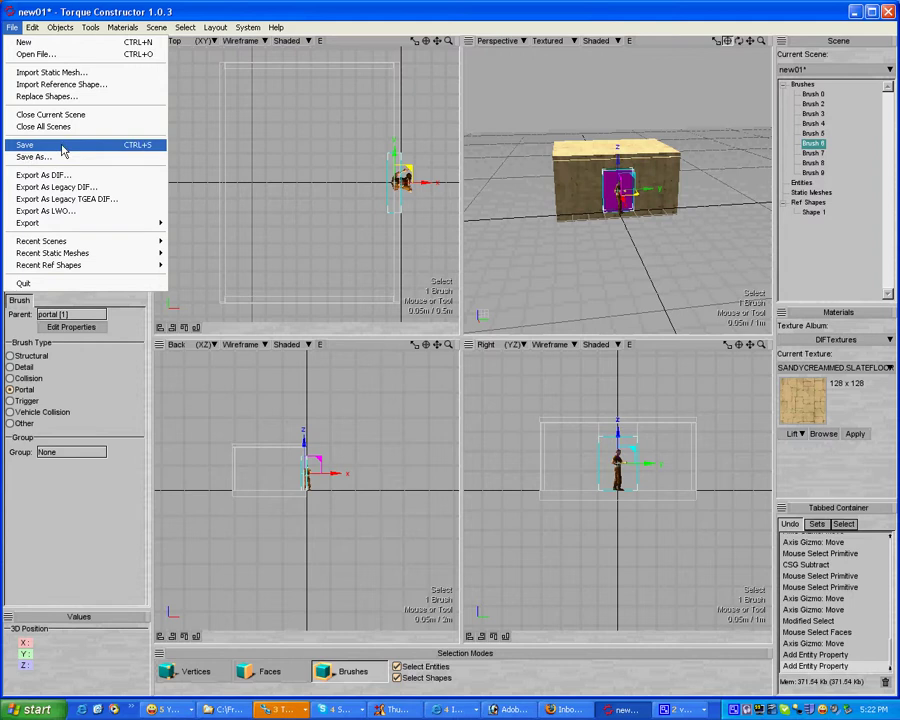
click(62, 150)
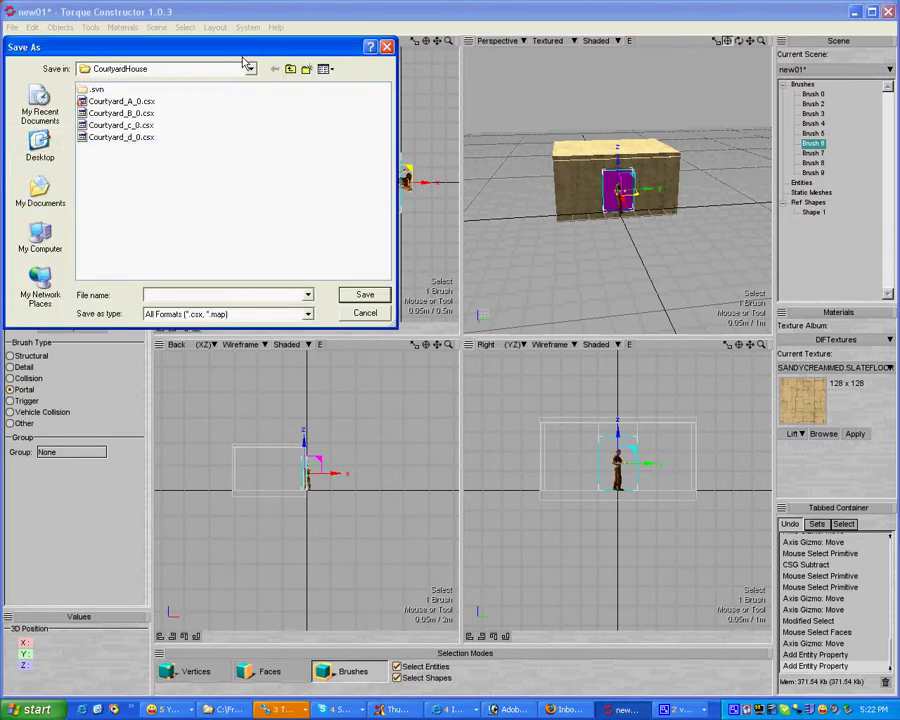
click(291, 69)
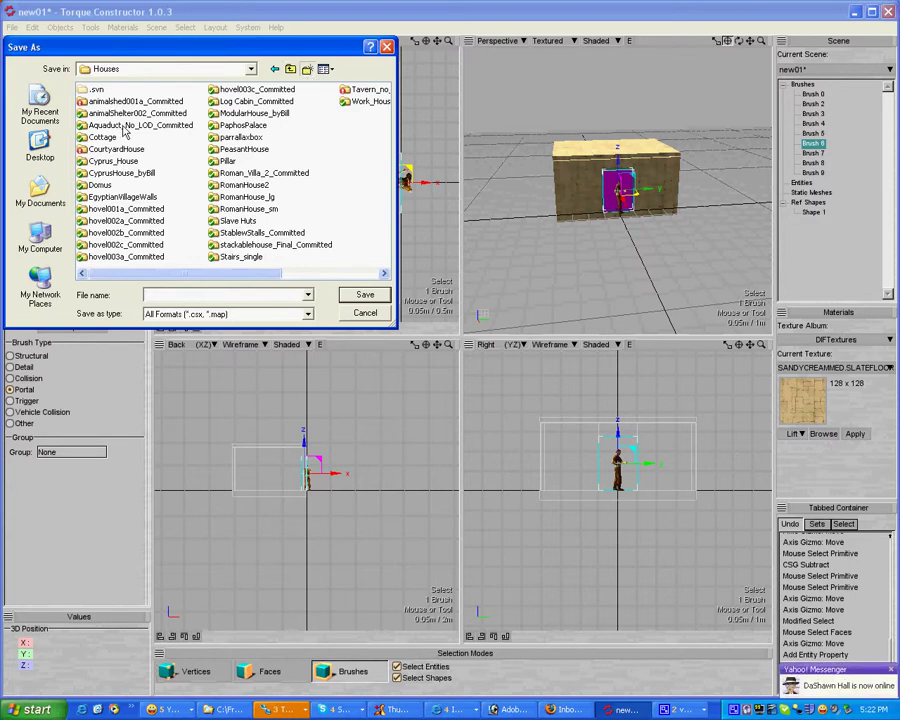
text(SimpleHouse)
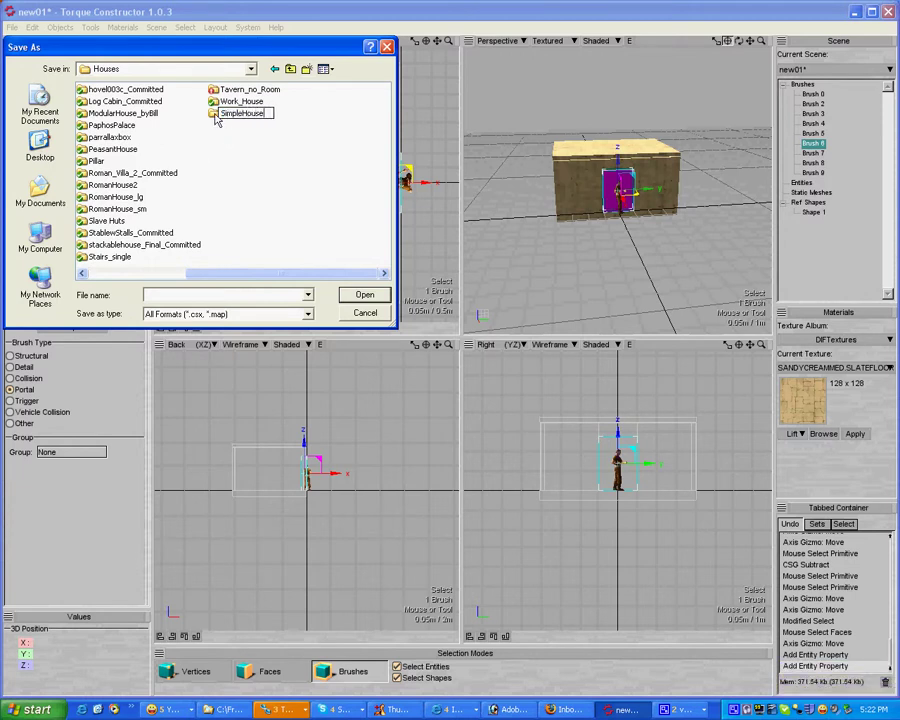
key(Return)
key(Return)
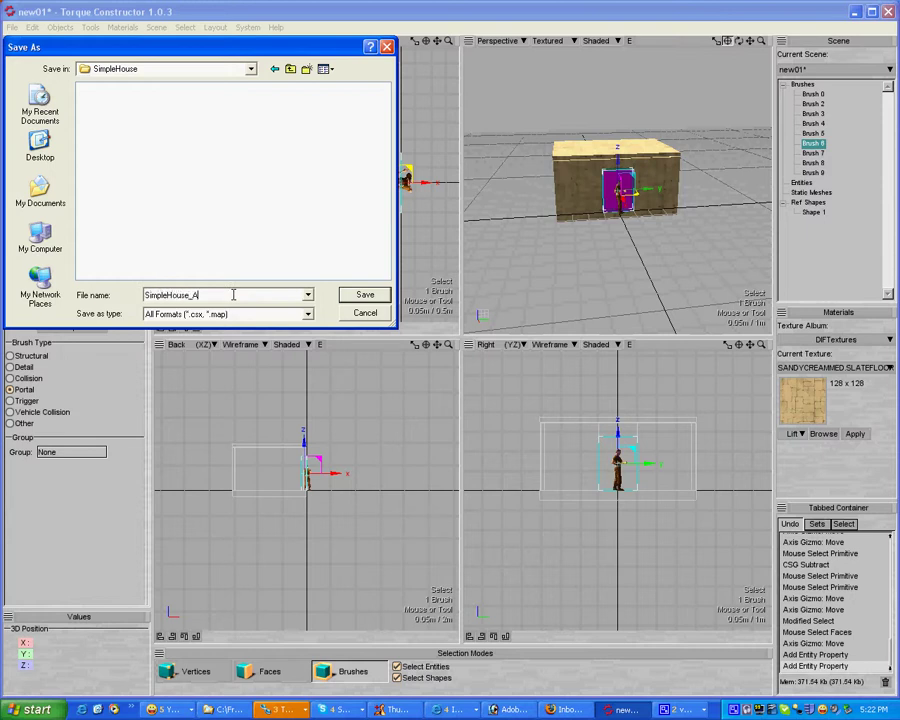
click(362, 296)
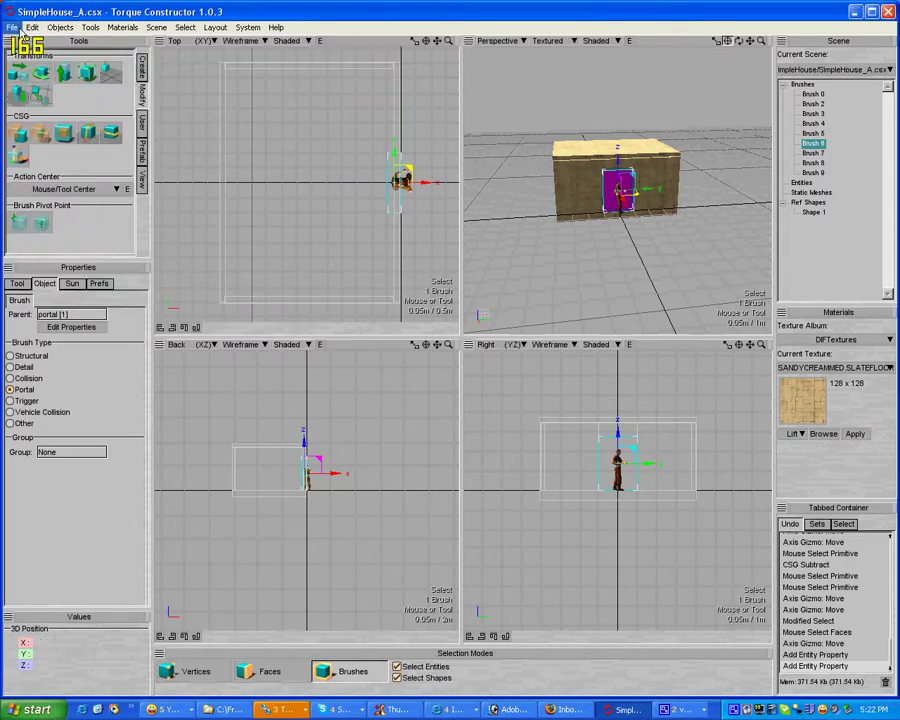
click(680, 709)
click(693, 685)
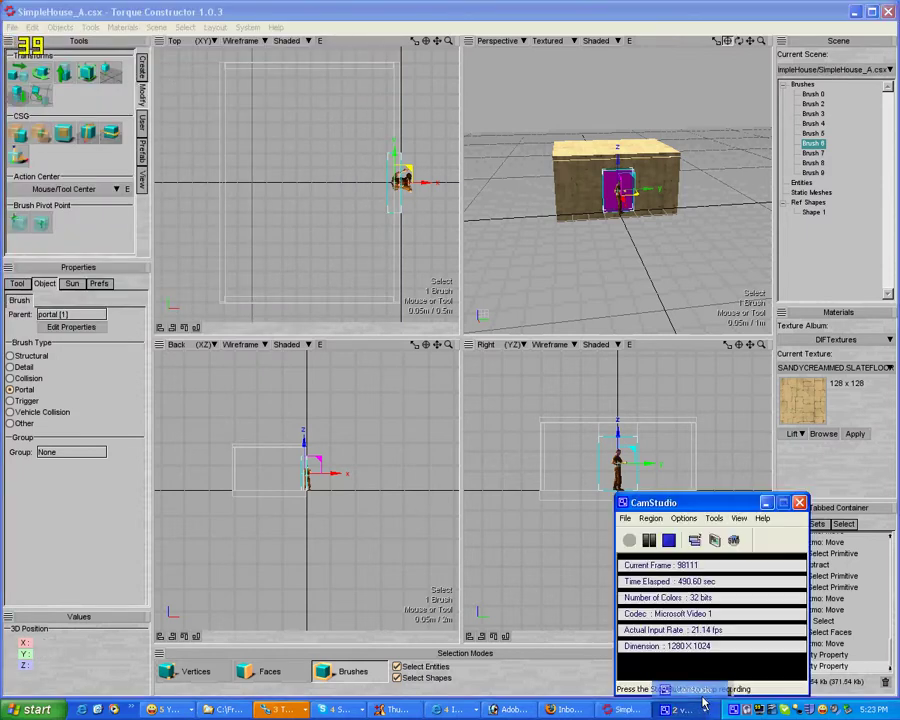
click(679, 543)
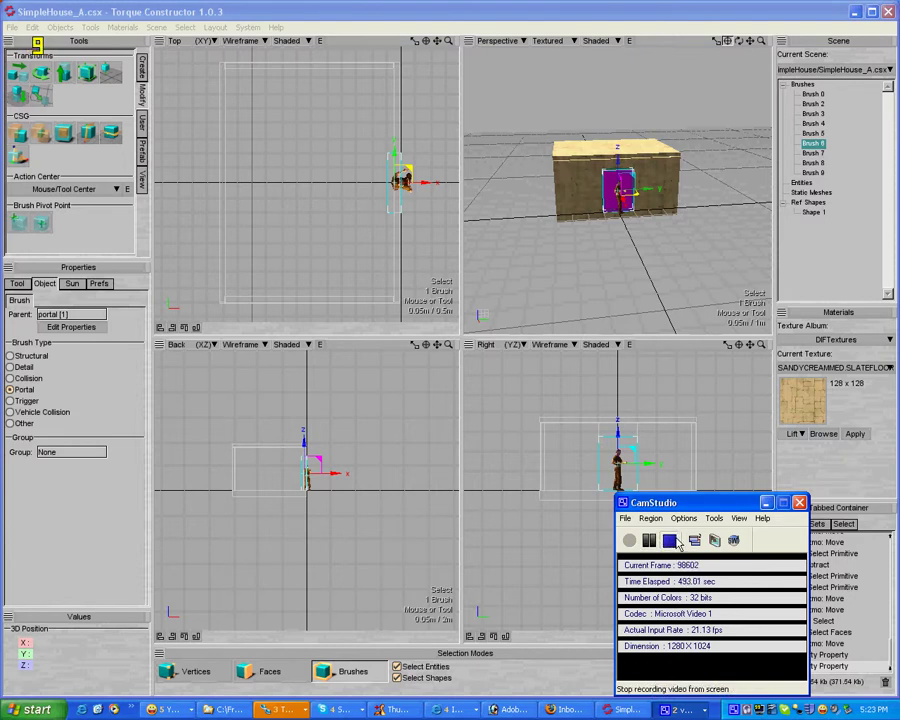